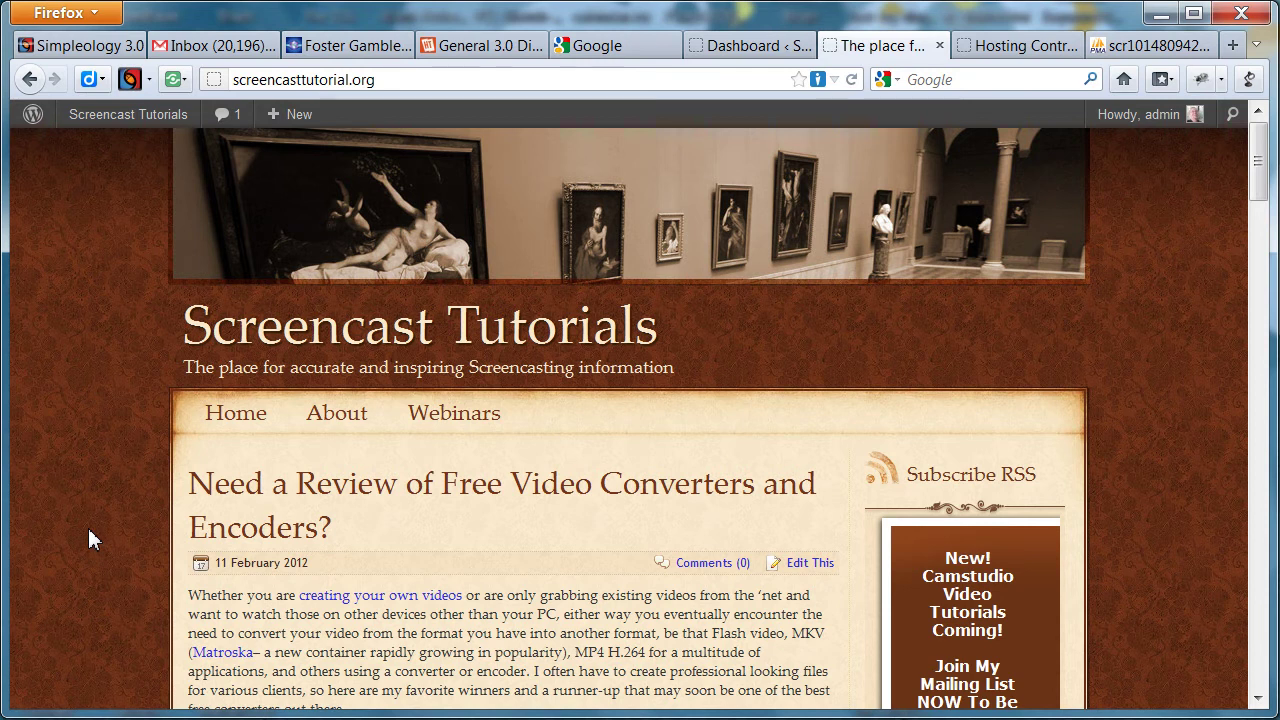
Scroll down through the Screencast Tutorials front-page posts and back up to the top.
{"action": "scroll", "coordinate": [88, 530], "scroll_direction": "down", "scroll_amount": 8}
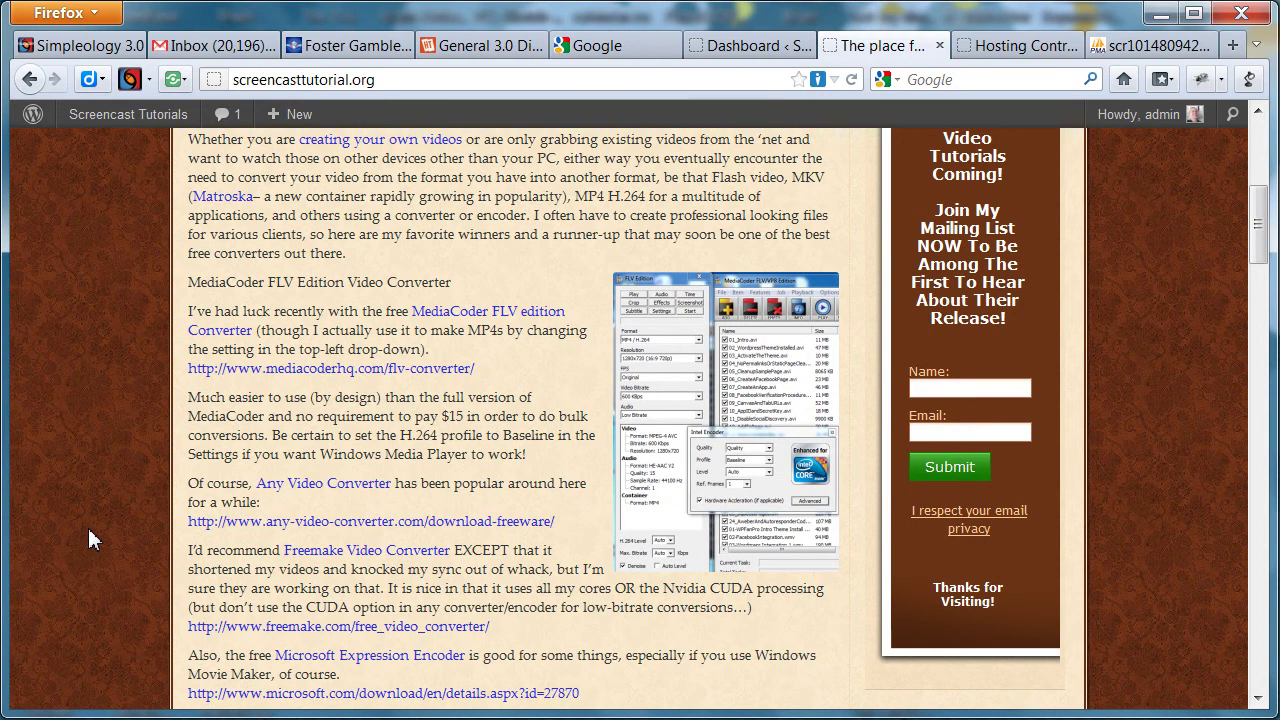
{"action": "scroll", "coordinate": [88, 540], "scroll_direction": "down", "scroll_amount": 20}
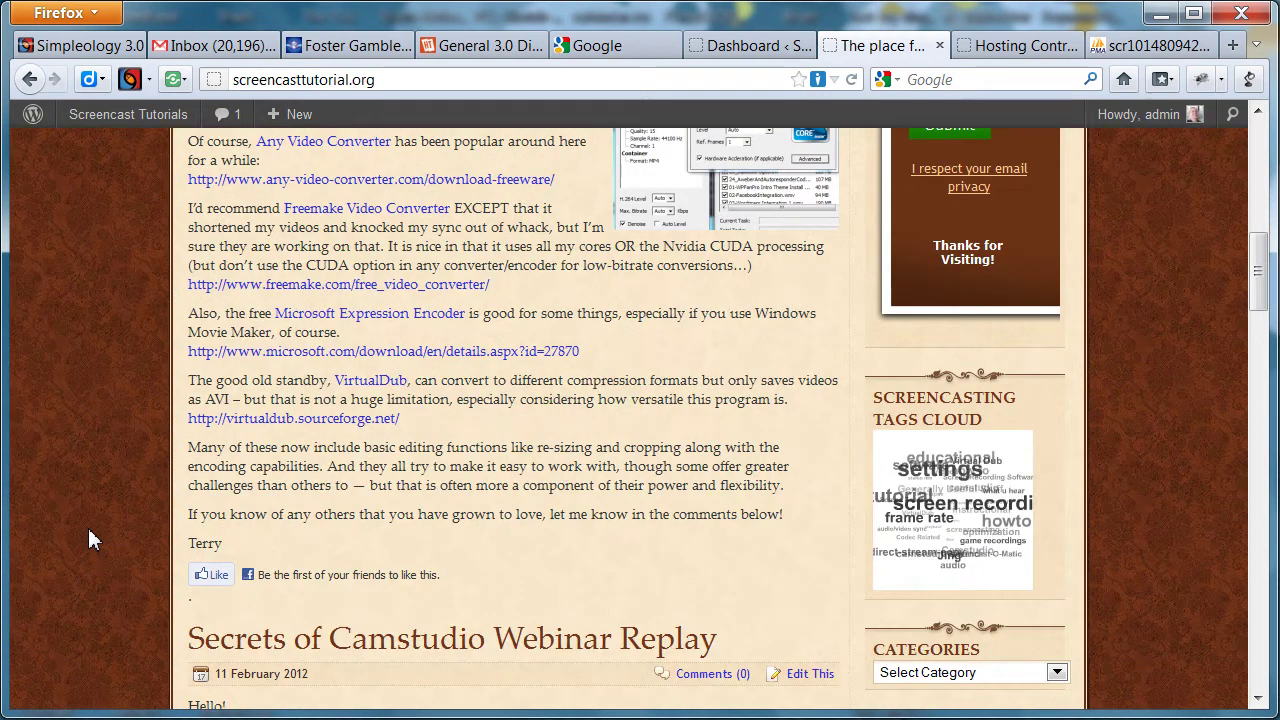
{"action": "scroll", "coordinate": [88, 530], "scroll_direction": "down", "scroll_amount": 15}
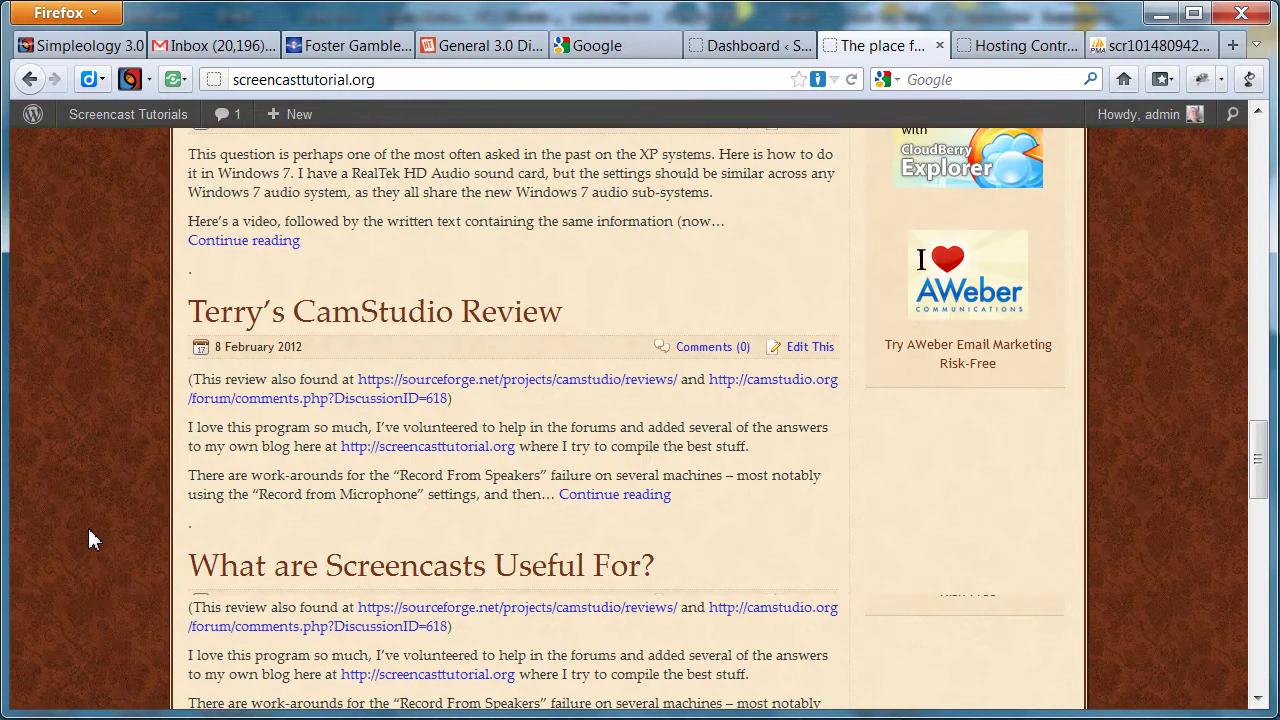
{"action": "scroll", "coordinate": [88, 530], "scroll_direction": "up", "scroll_amount": 20}
{"action": "scroll", "coordinate": [88, 540], "scroll_direction": "up", "scroll_amount": 15}
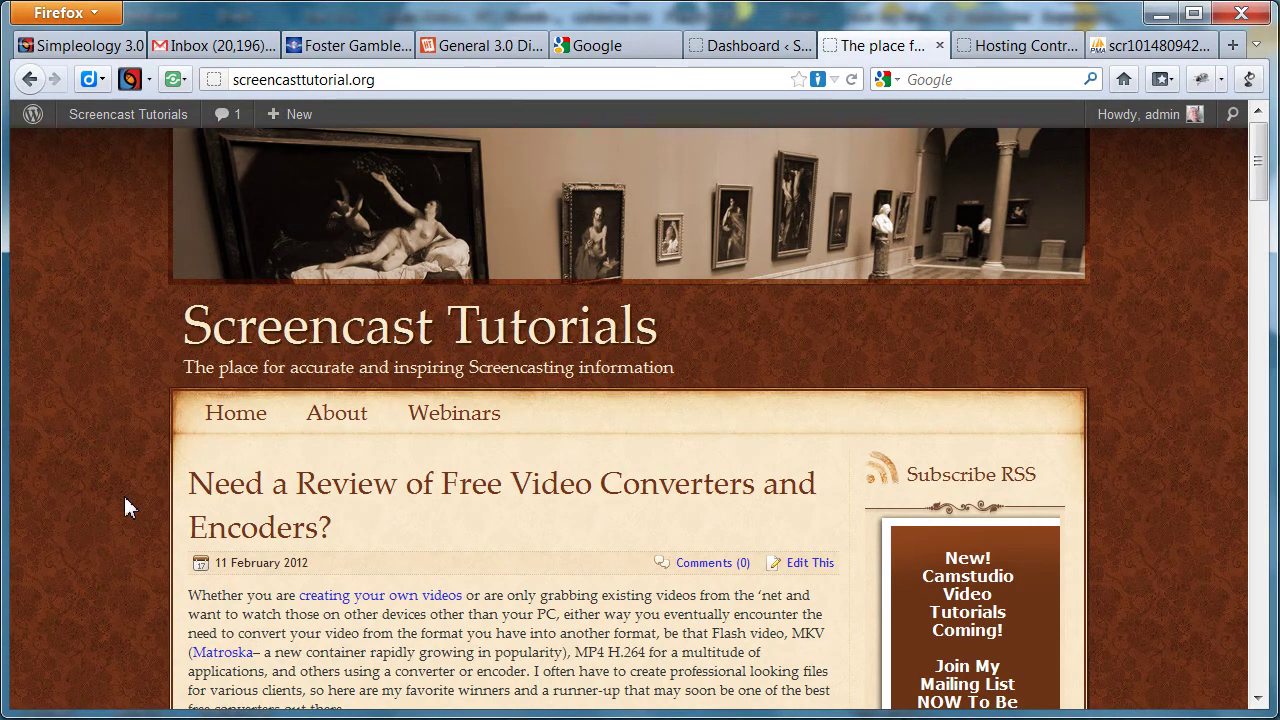
Bring back the Google results for site:screencasttutorial.org.
{"action": "left_click", "coordinate": [622, 45]}
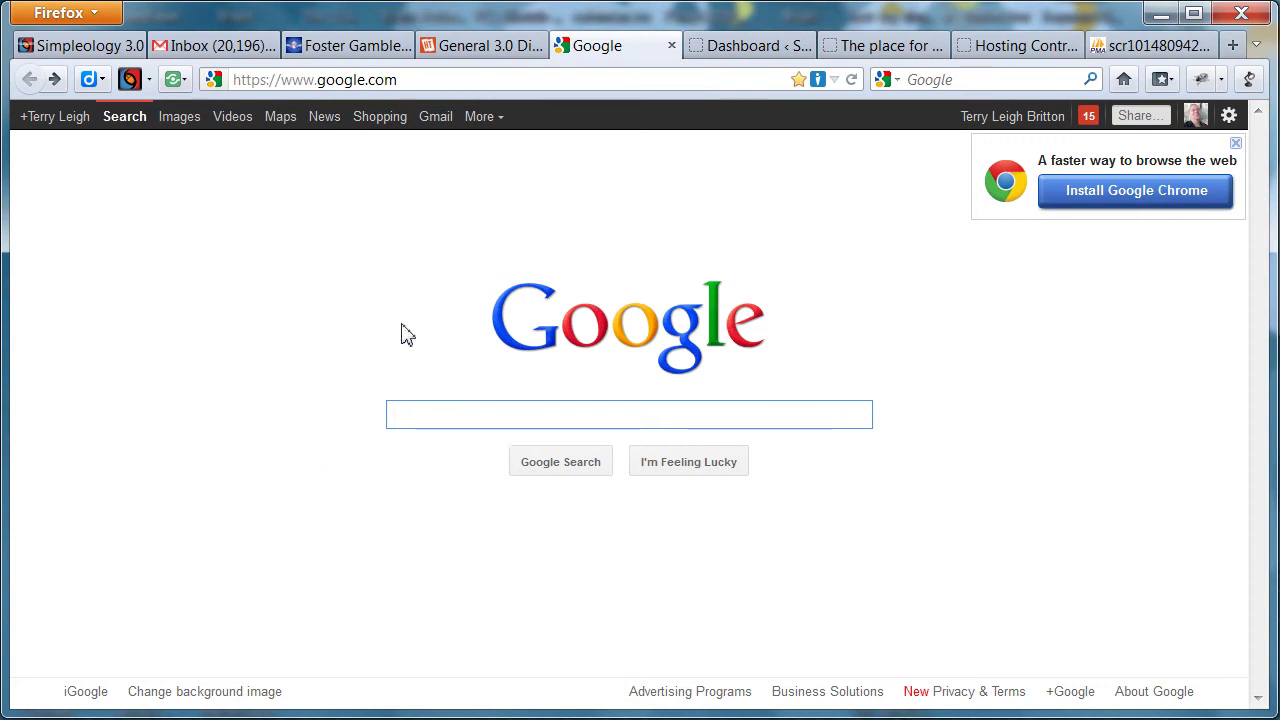
{"action": "left_click", "coordinate": [57, 82]}
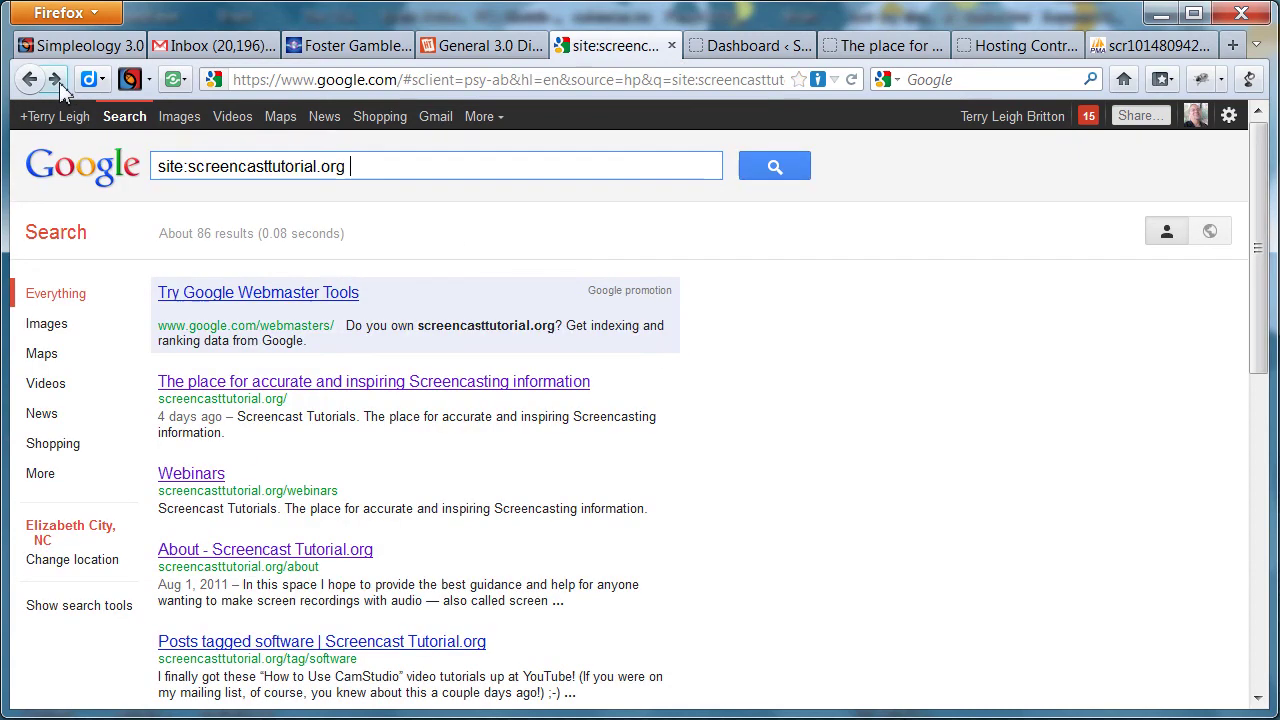
{"action": "double_click", "coordinate": [172, 170]}
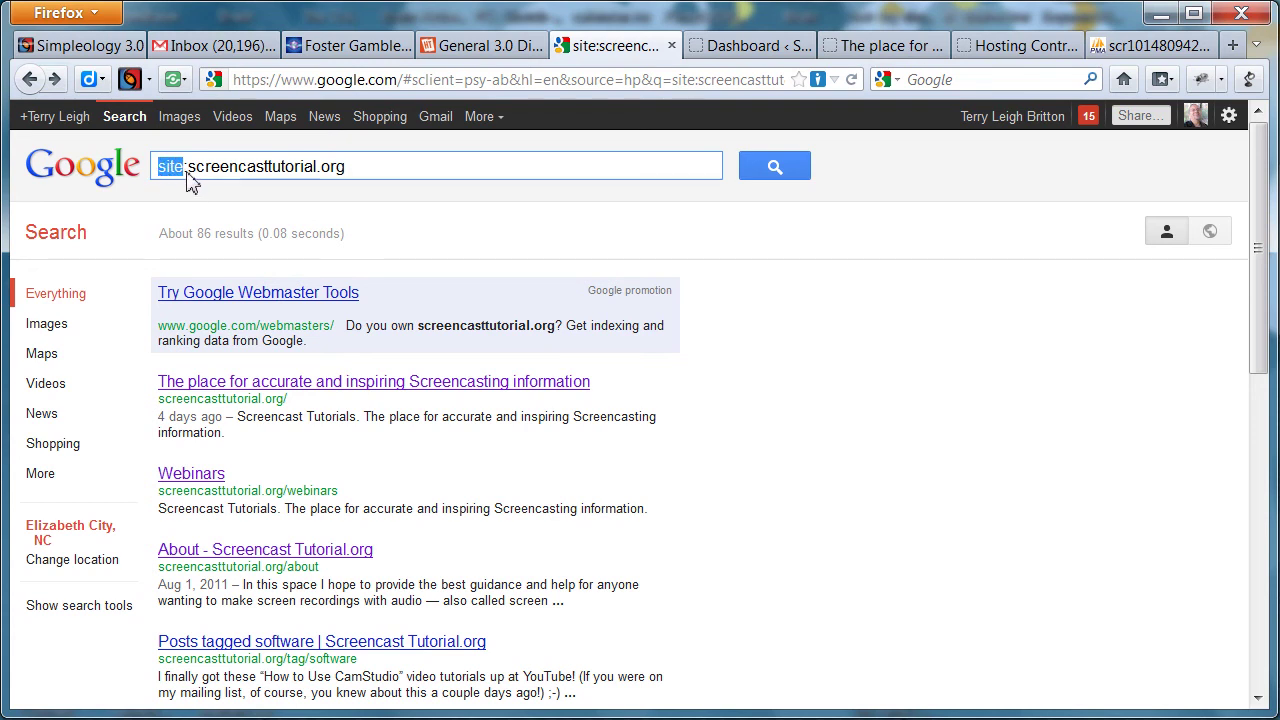
{"action": "left_click", "coordinate": [187, 172]}
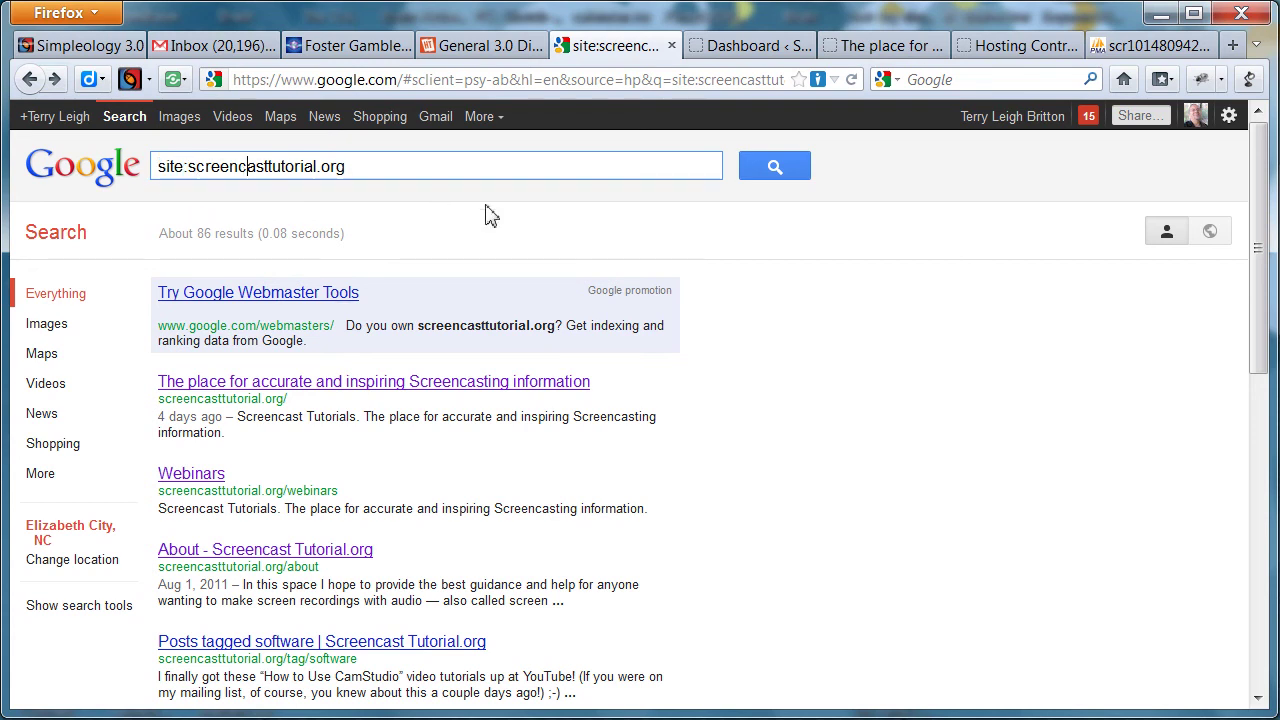
Go to page 7 of the results and look over the listed posts.
{"action": "scroll", "coordinate": [790, 490], "scroll_direction": "down", "scroll_amount": 5}
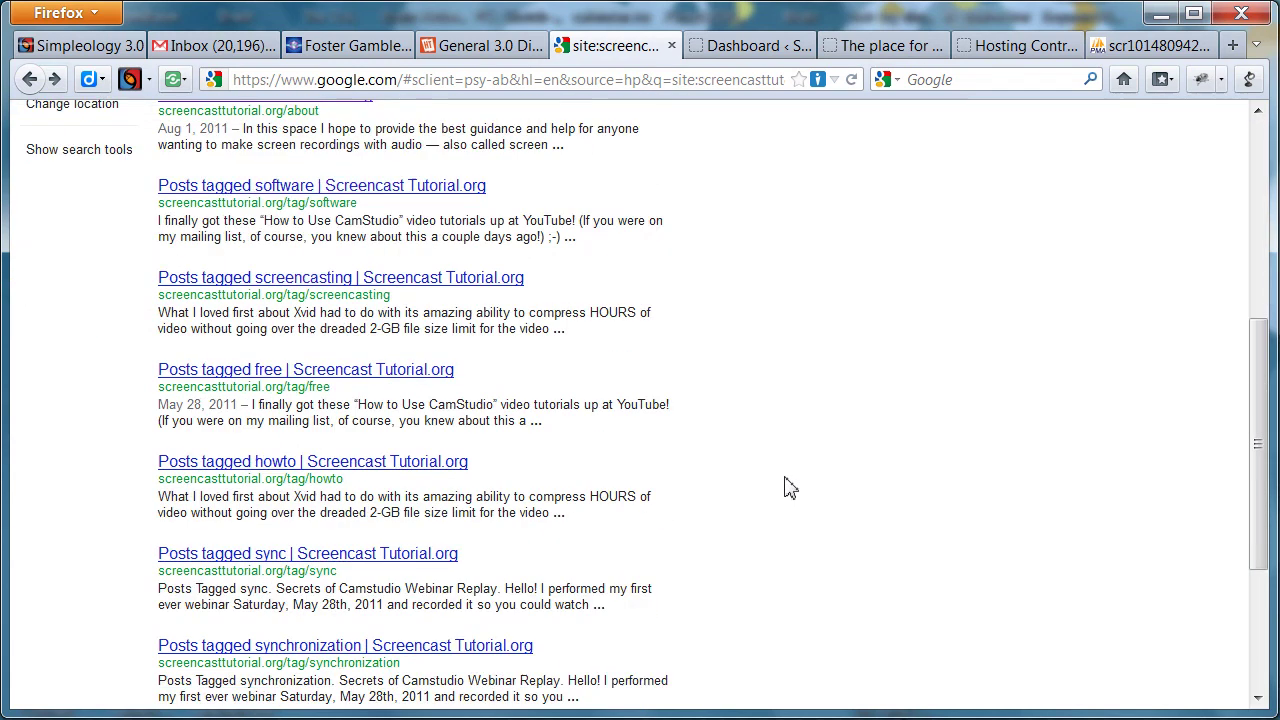
{"action": "scroll", "coordinate": [790, 487], "scroll_direction": "down", "scroll_amount": 3}
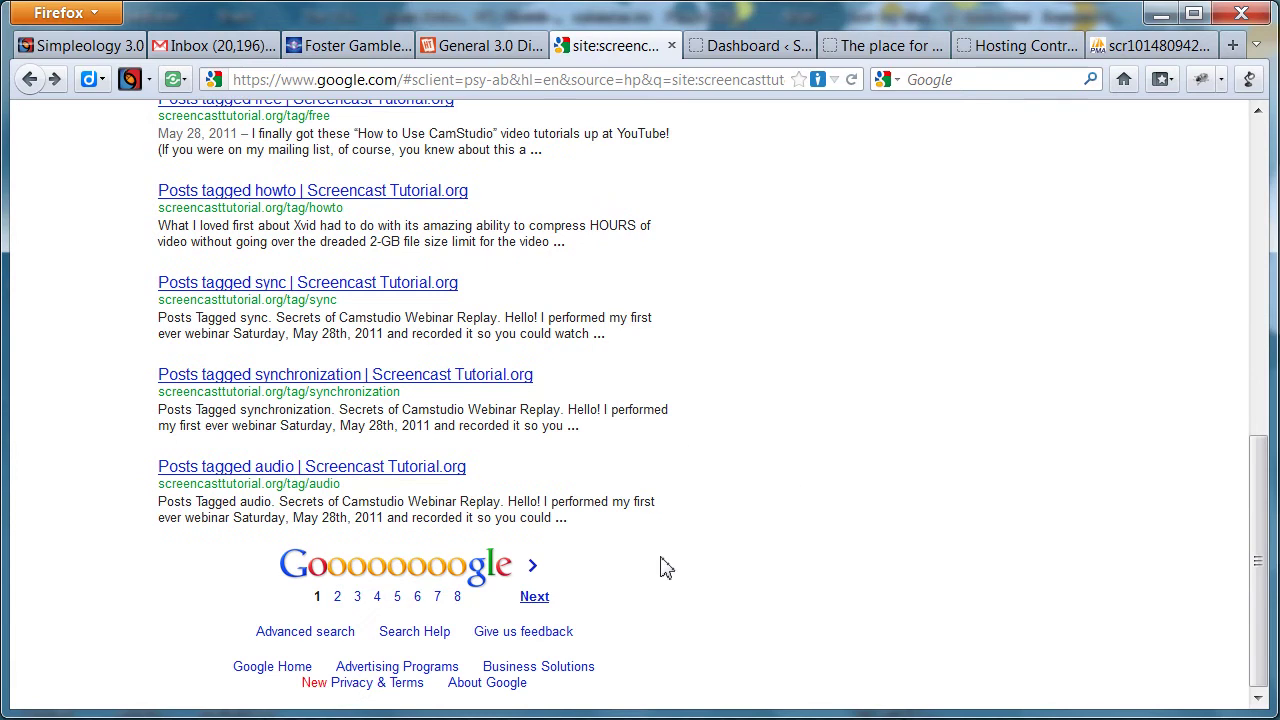
{"action": "left_click", "coordinate": [438, 597]}
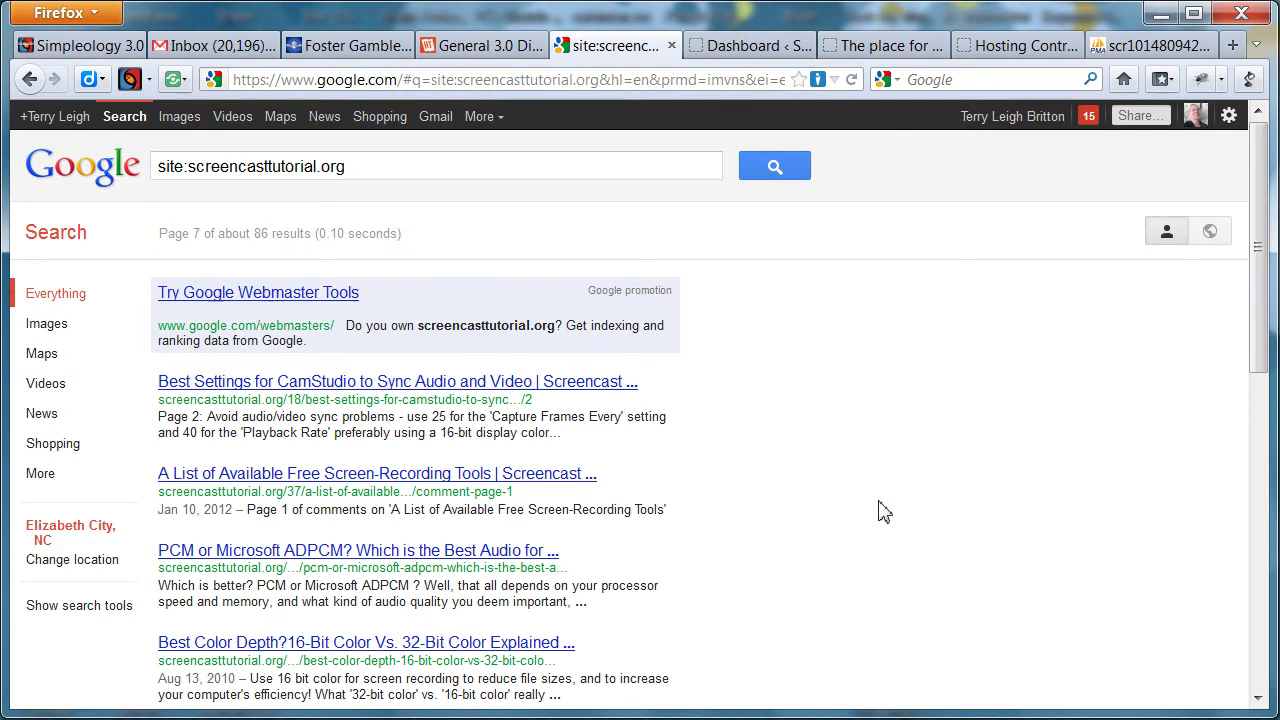
{"action": "scroll", "coordinate": [872, 536], "scroll_direction": "down", "scroll_amount": 6}
{"action": "scroll", "coordinate": [872, 536], "scroll_direction": "down", "scroll_amount": 1}
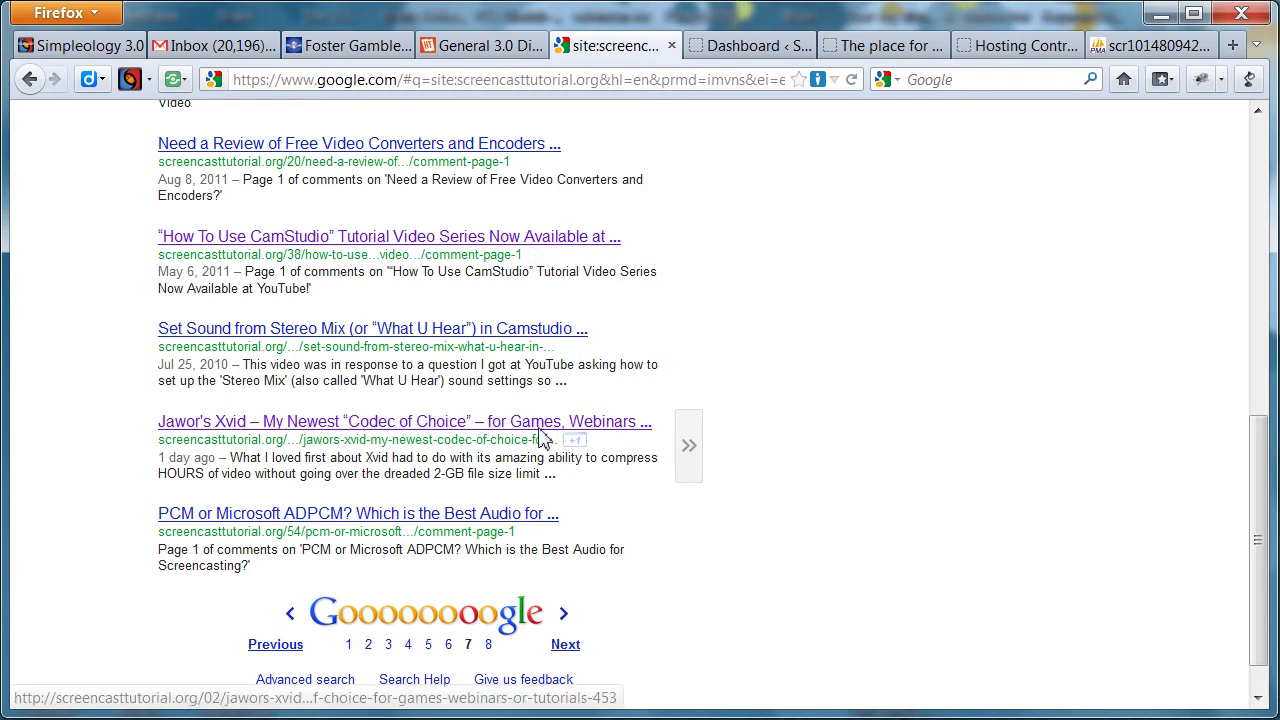
{"action": "scroll", "coordinate": [540, 437], "scroll_direction": "up", "scroll_amount": 10}
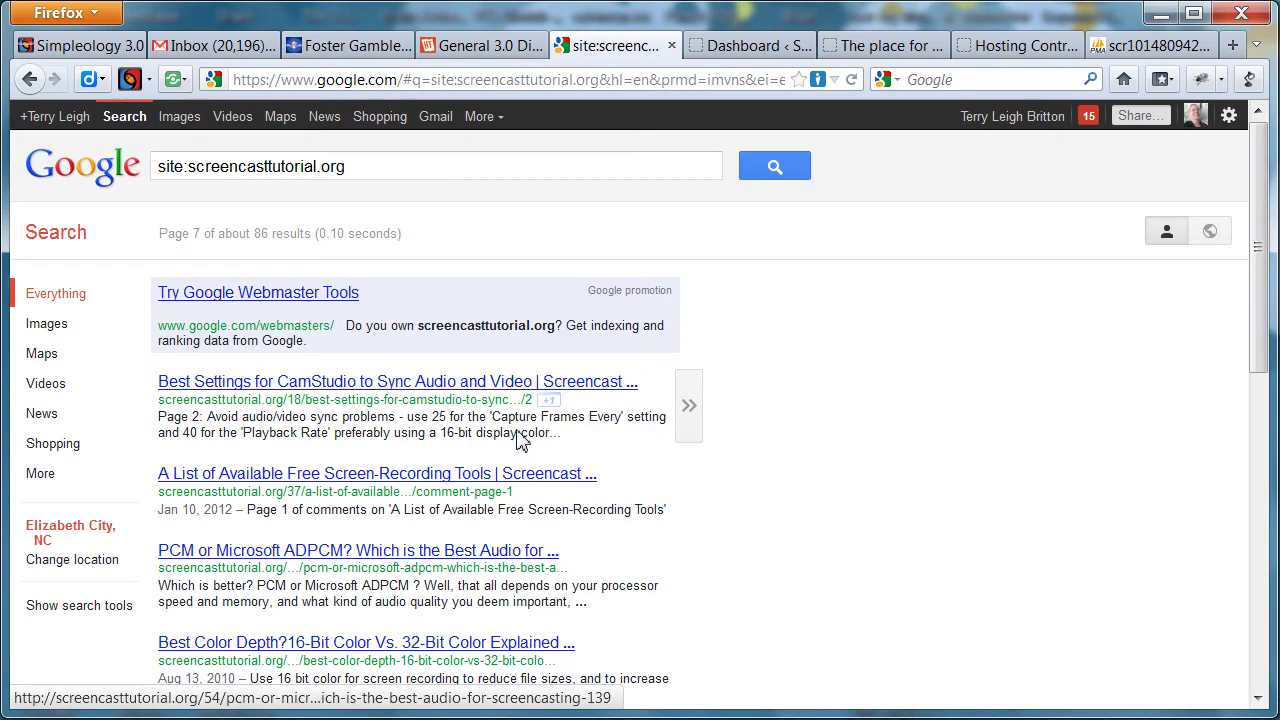
{"action": "left_click", "coordinate": [320, 177]}
{"action": "type", "text": "ja"}
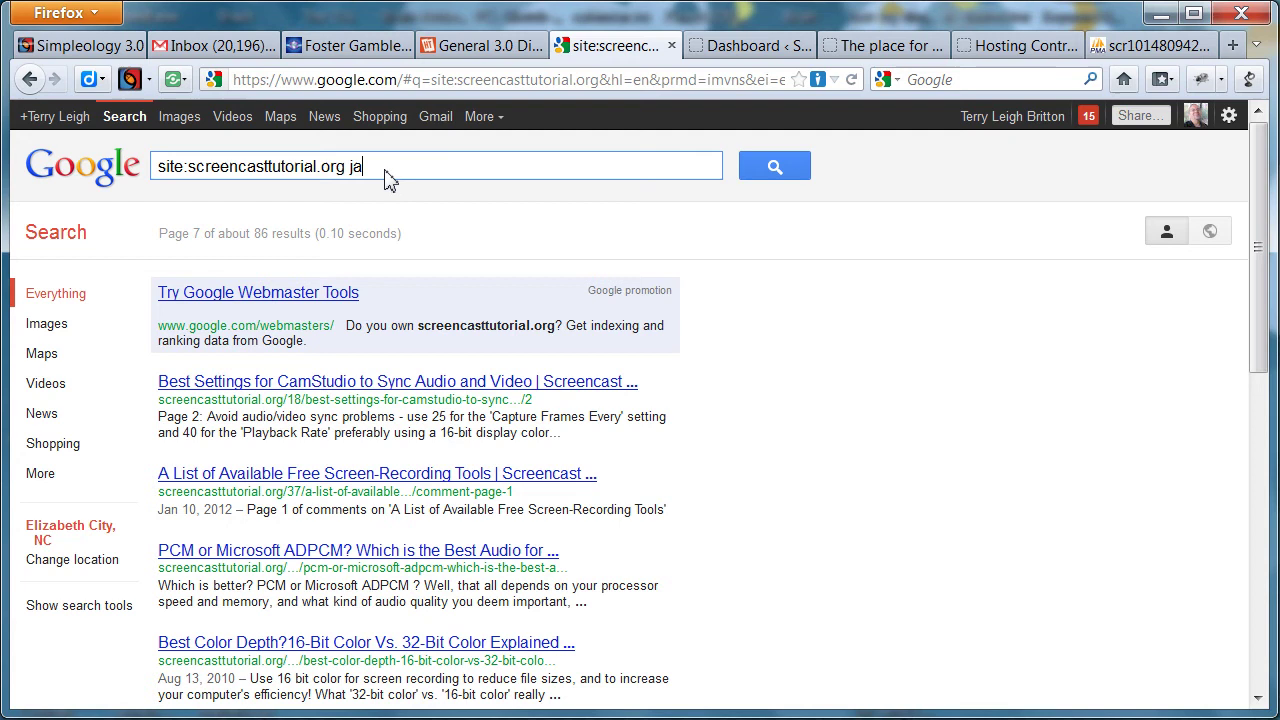
{"action": "type", "text": "wor"}
{"action": "key", "text": "Return"}
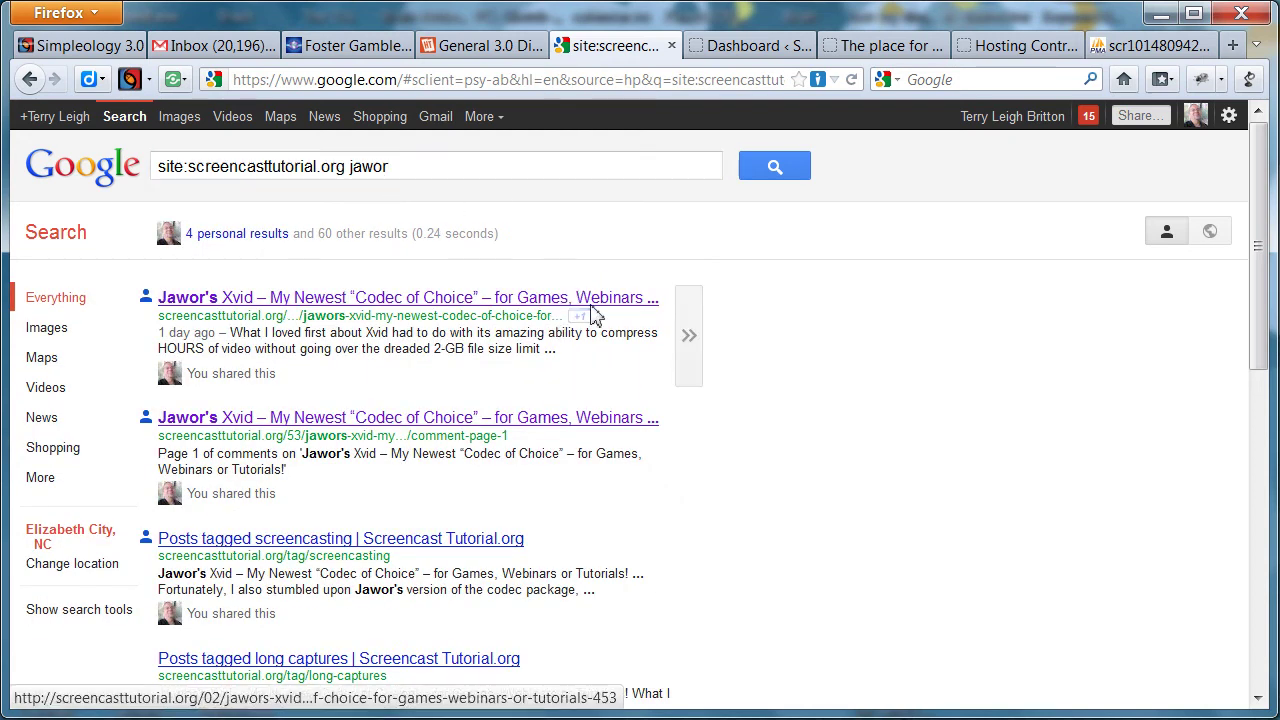
{"action": "left_click", "coordinate": [690, 355]}
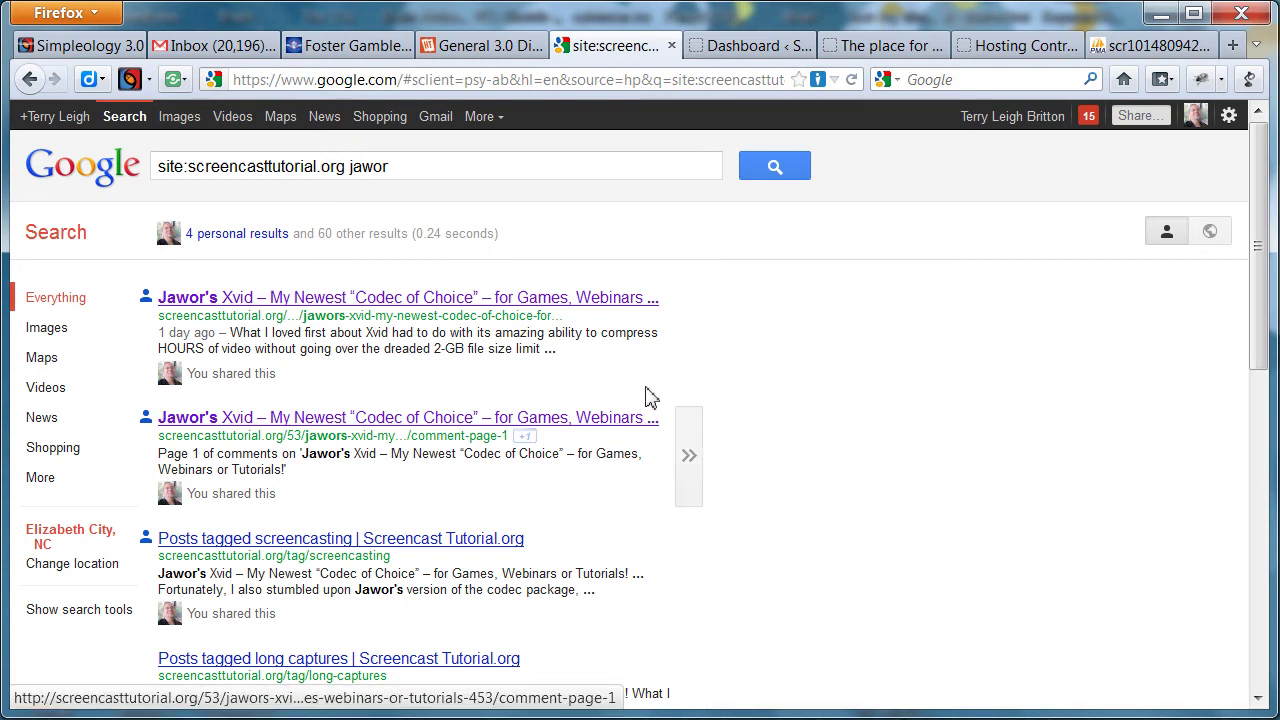
{"action": "mouse_move", "coordinate": [690, 339]}
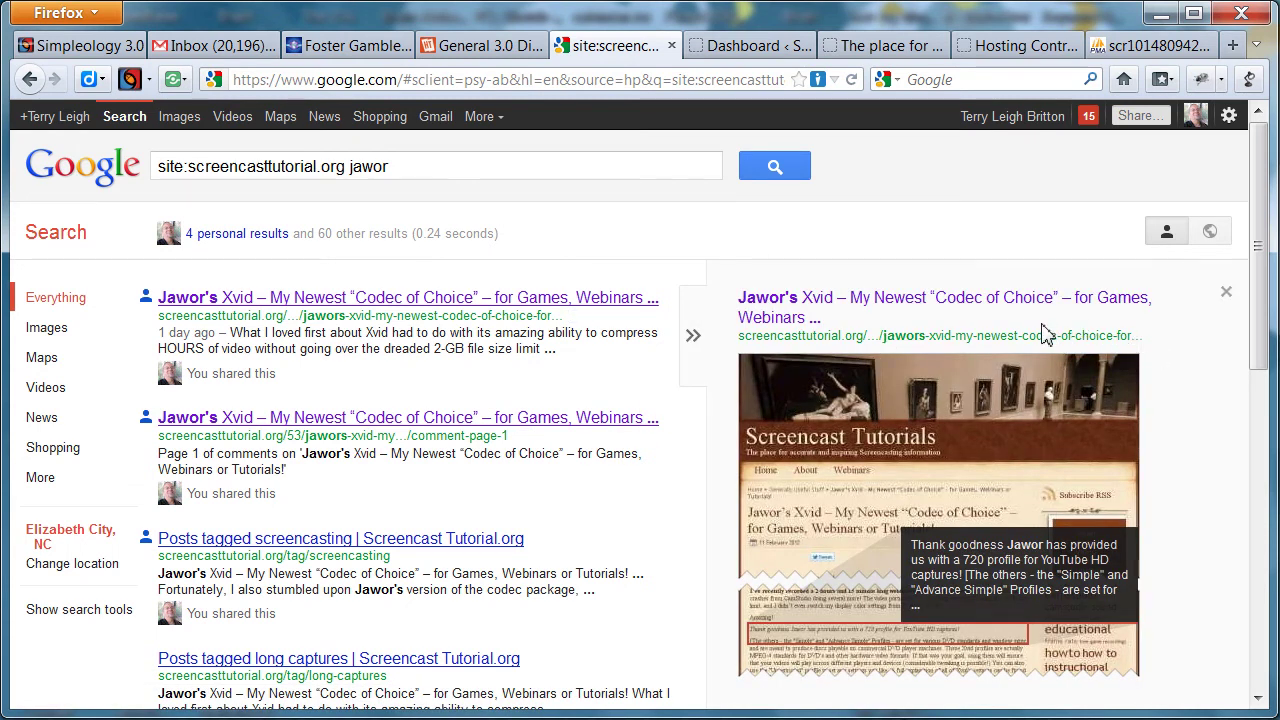
{"action": "left_click", "coordinate": [40, 80]}
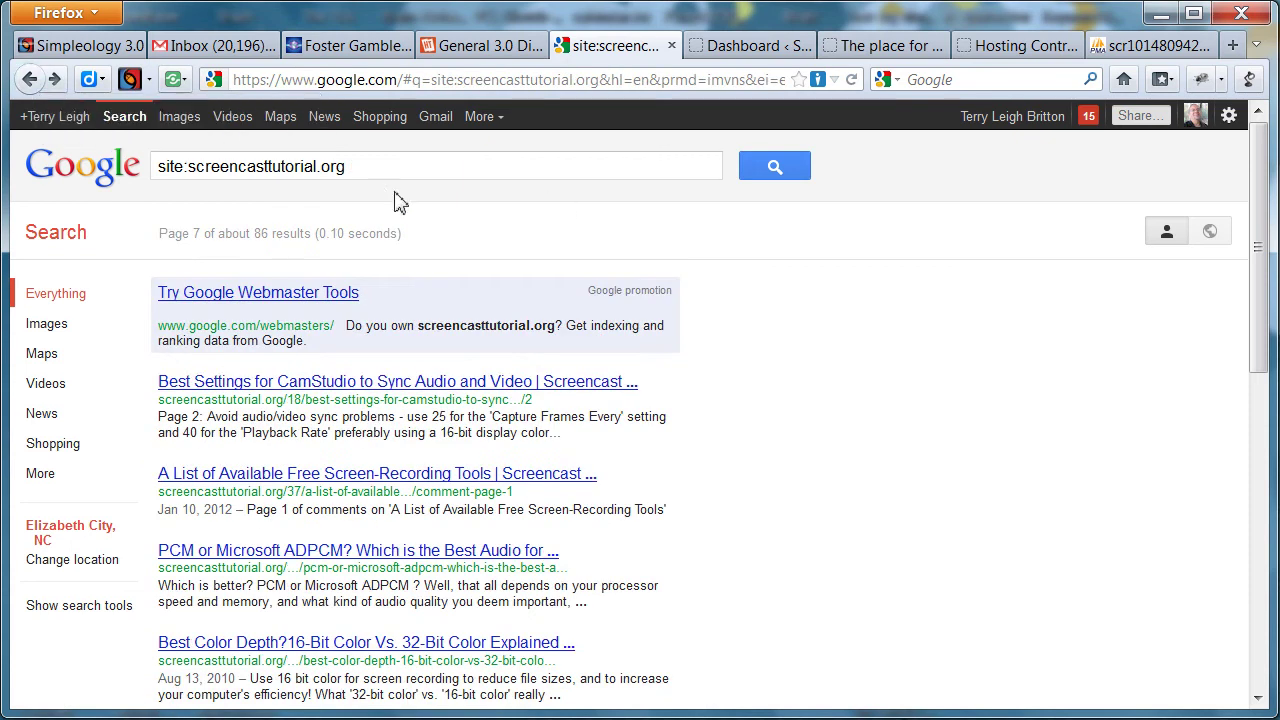
{"action": "scroll", "coordinate": [690, 380], "scroll_direction": "down", "scroll_amount": 5}
{"action": "scroll", "coordinate": [700, 408], "scroll_direction": "down", "scroll_amount": 2}
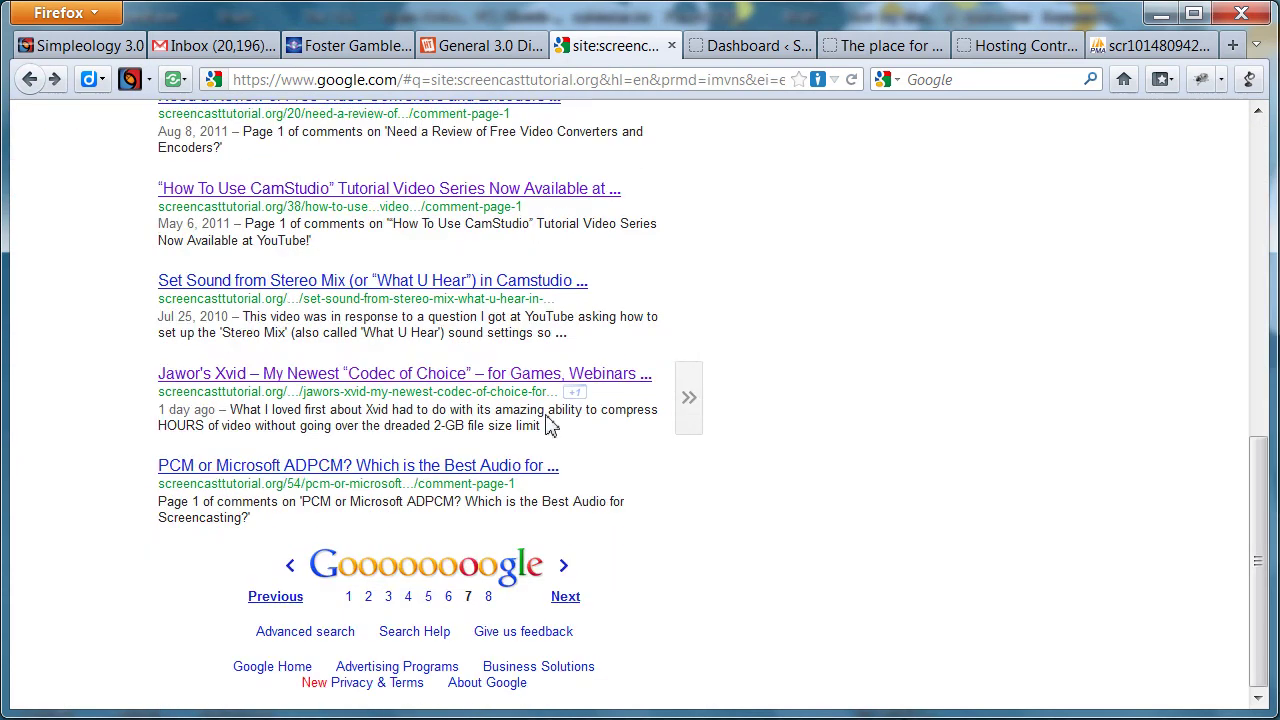
Open Google's cached copy of the Jawor's Xvid post and scroll through it.
{"action": "left_click", "coordinate": [690, 400]}
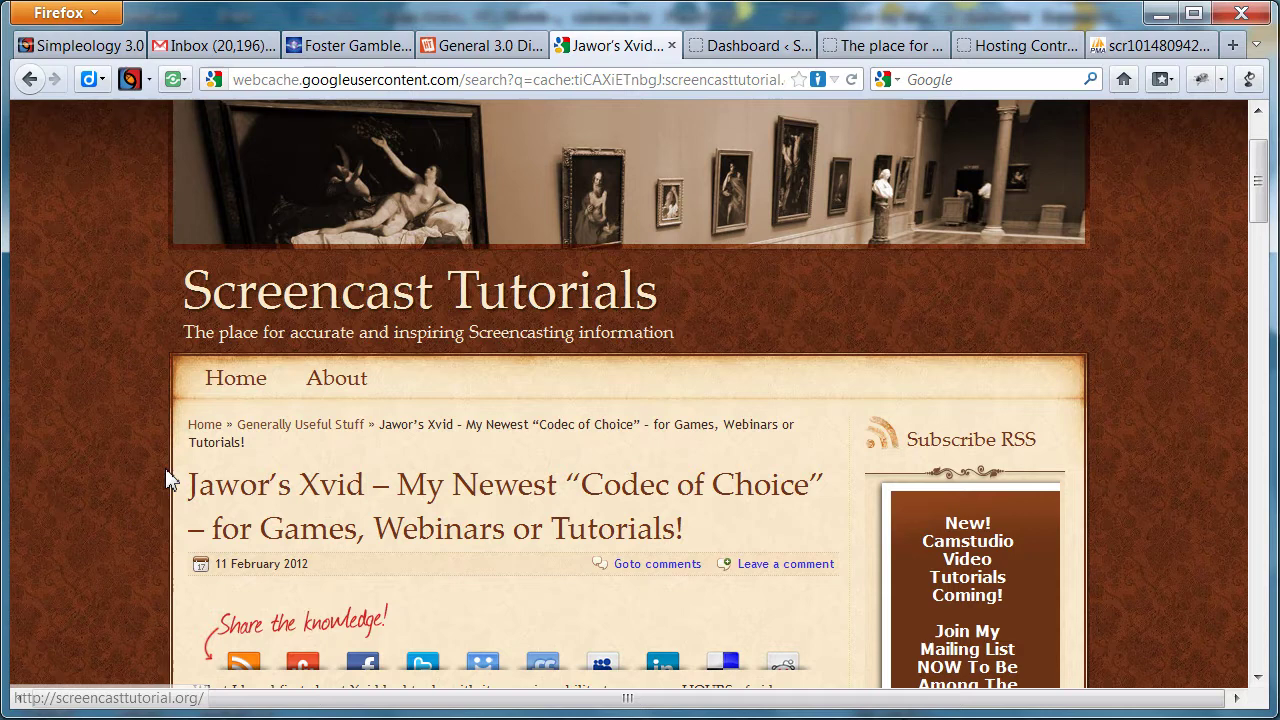
{"action": "scroll", "coordinate": [166, 480], "scroll_direction": "down", "scroll_amount": 10}
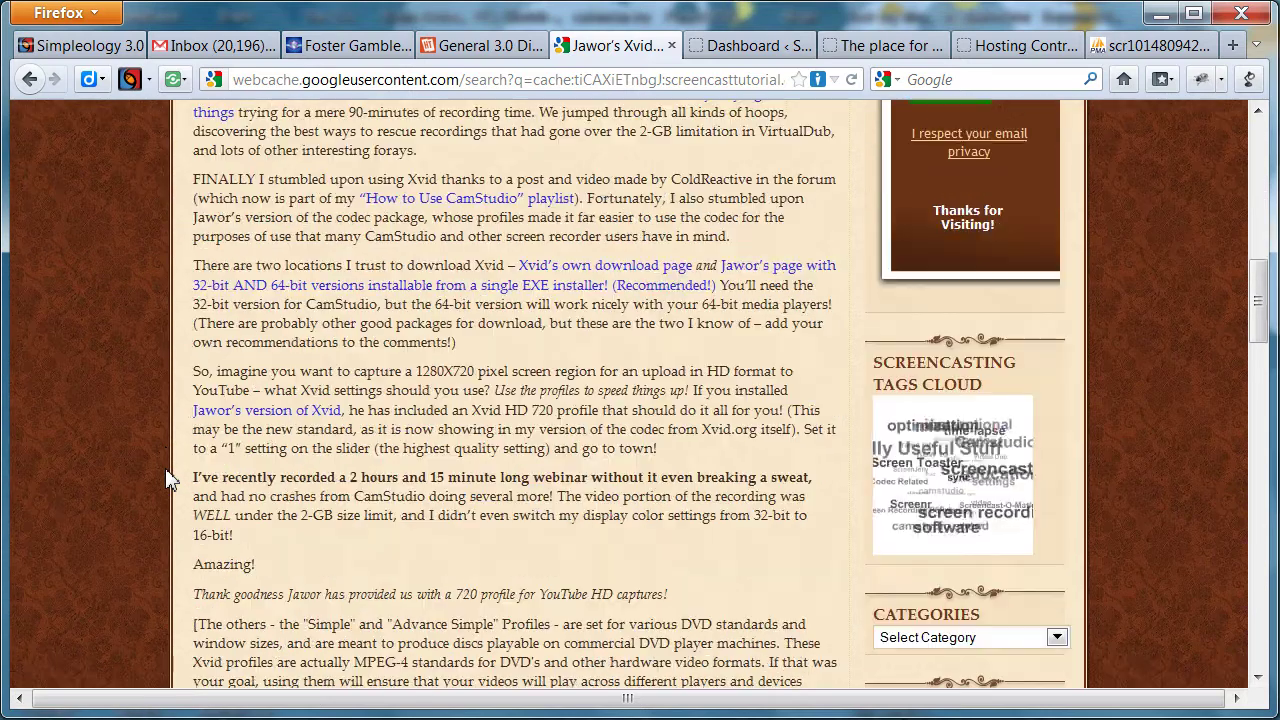
{"action": "scroll", "coordinate": [166, 480], "scroll_direction": "up", "scroll_amount": 6}
{"action": "scroll", "coordinate": [168, 480], "scroll_direction": "up", "scroll_amount": 11}
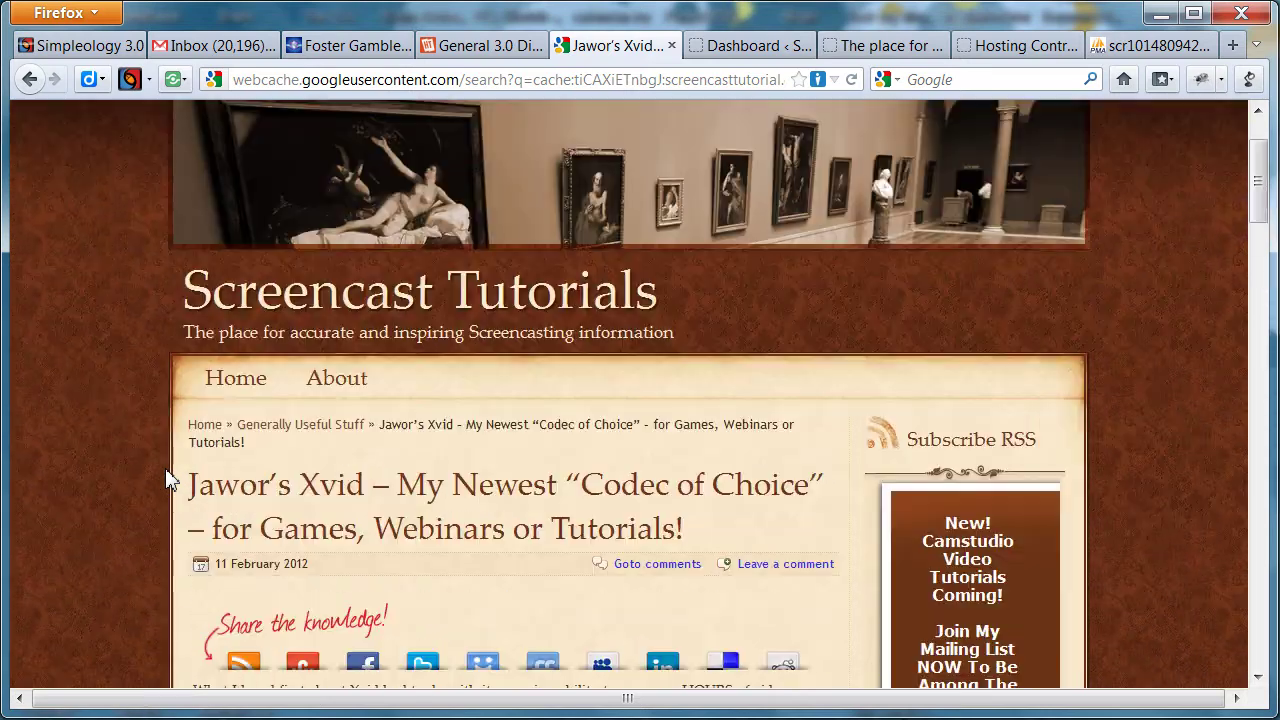
{"action": "scroll", "coordinate": [168, 480], "scroll_direction": "down", "scroll_amount": 6}
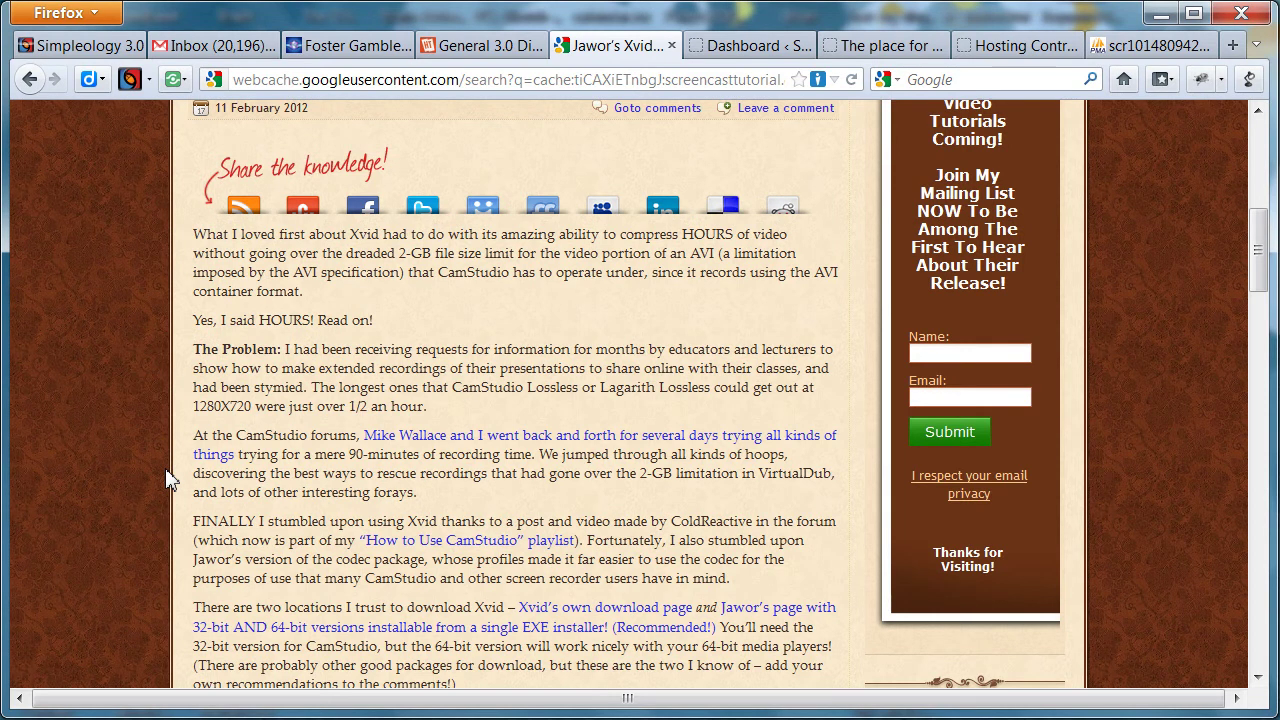
{"action": "scroll", "coordinate": [168, 480], "scroll_direction": "up", "scroll_amount": 5}
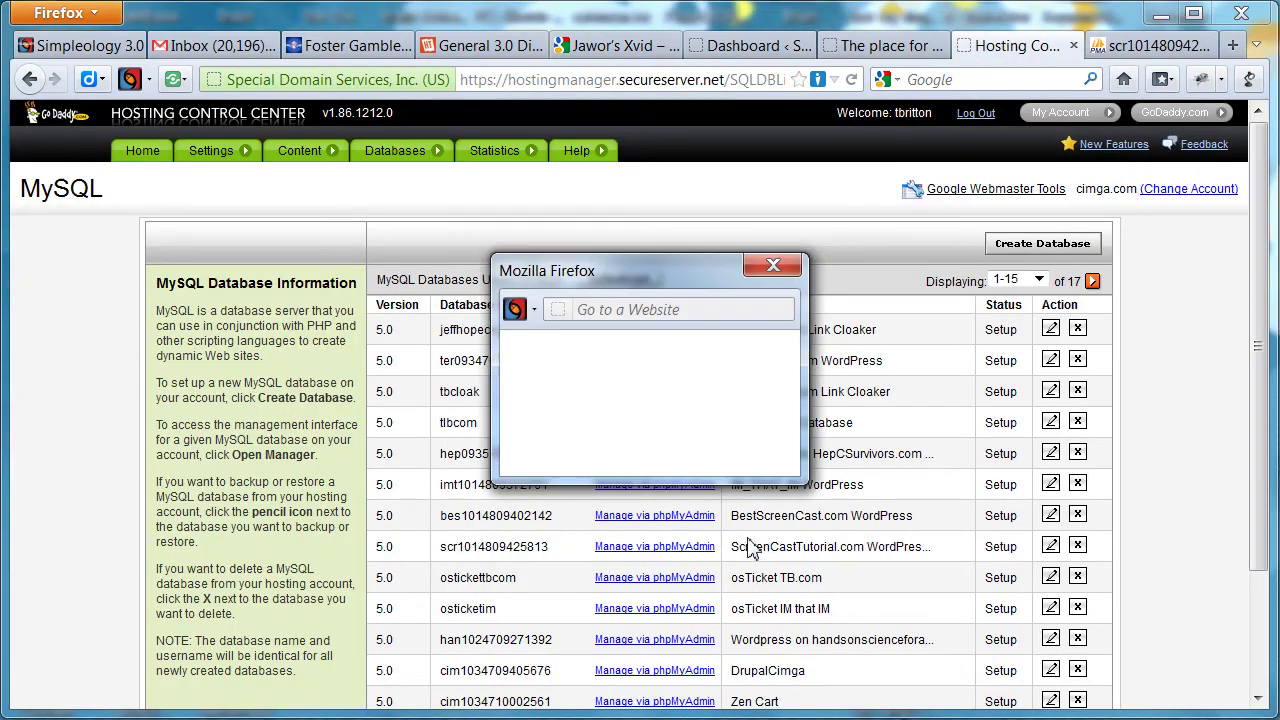
Dismiss the session expiry notice and go back to the cached Jawor's Xvid post.
{"action": "left_click", "coordinate": [647, 410]}
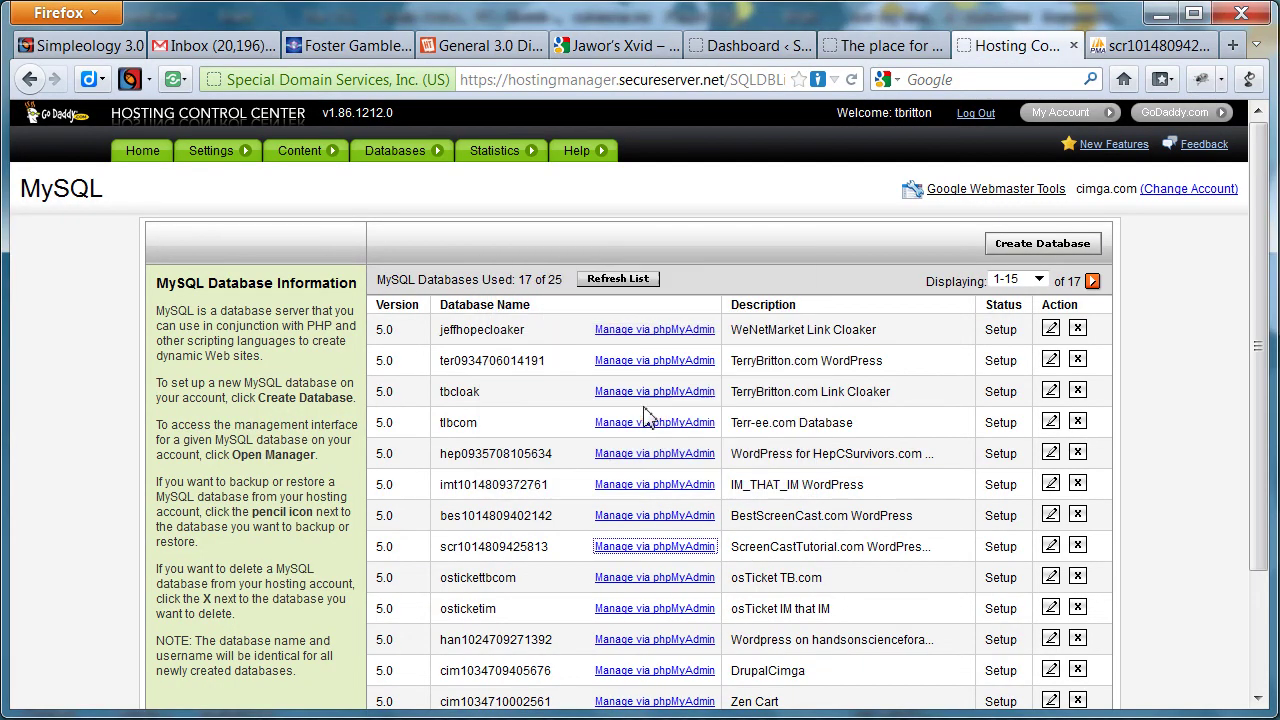
{"action": "left_click", "coordinate": [766, 47]}
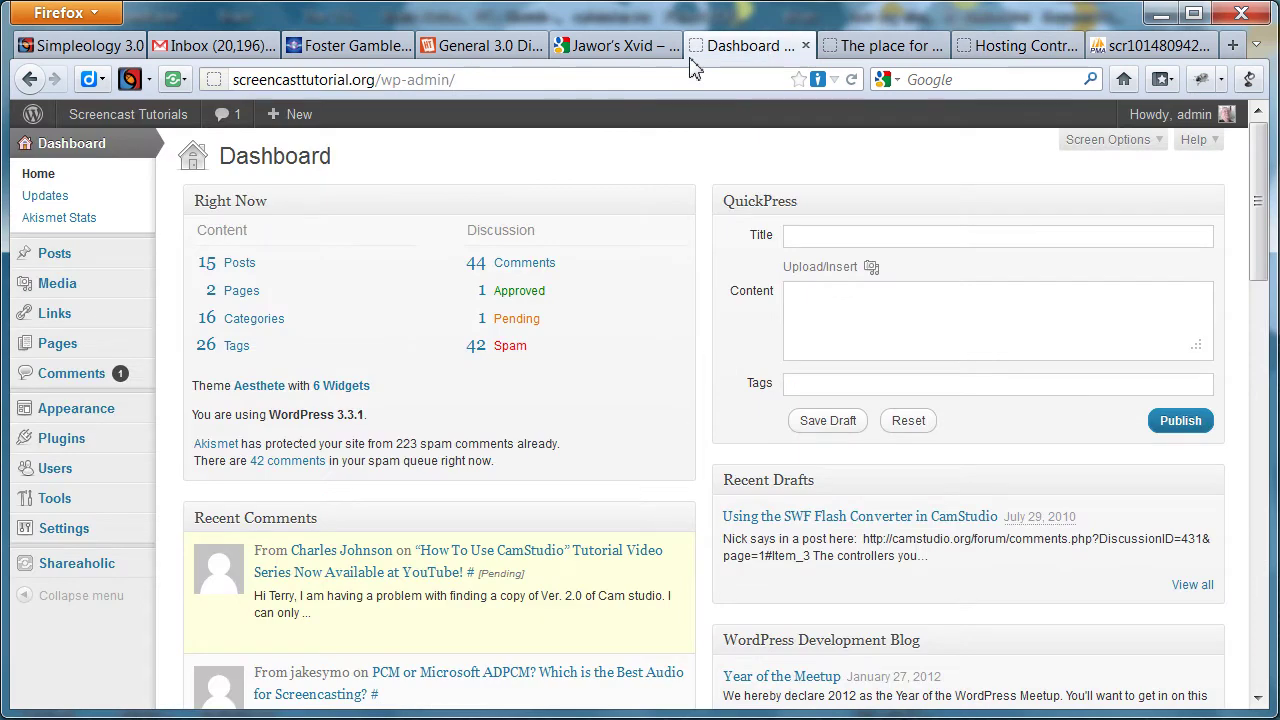
{"action": "left_click", "coordinate": [614, 50]}
{"action": "scroll", "coordinate": [613, 236], "scroll_direction": "down", "scroll_amount": 4}
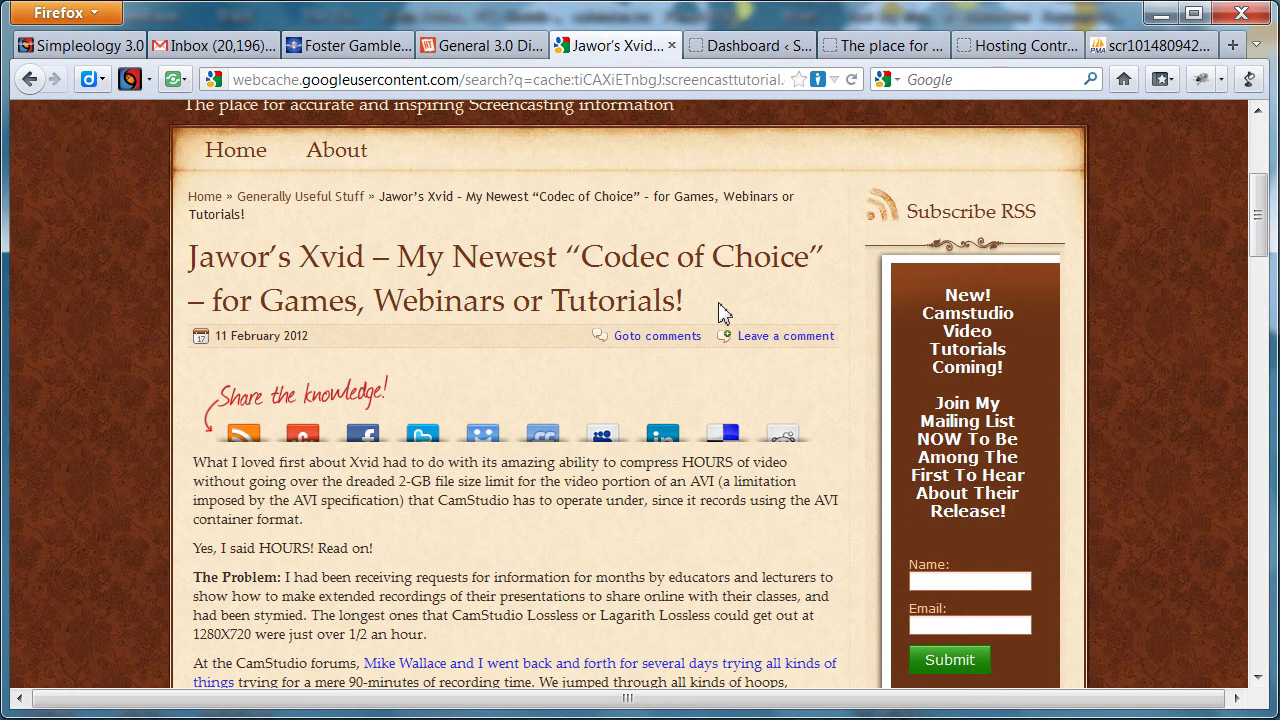
{"action": "scroll", "coordinate": [690, 330], "scroll_direction": "up", "scroll_amount": 6}
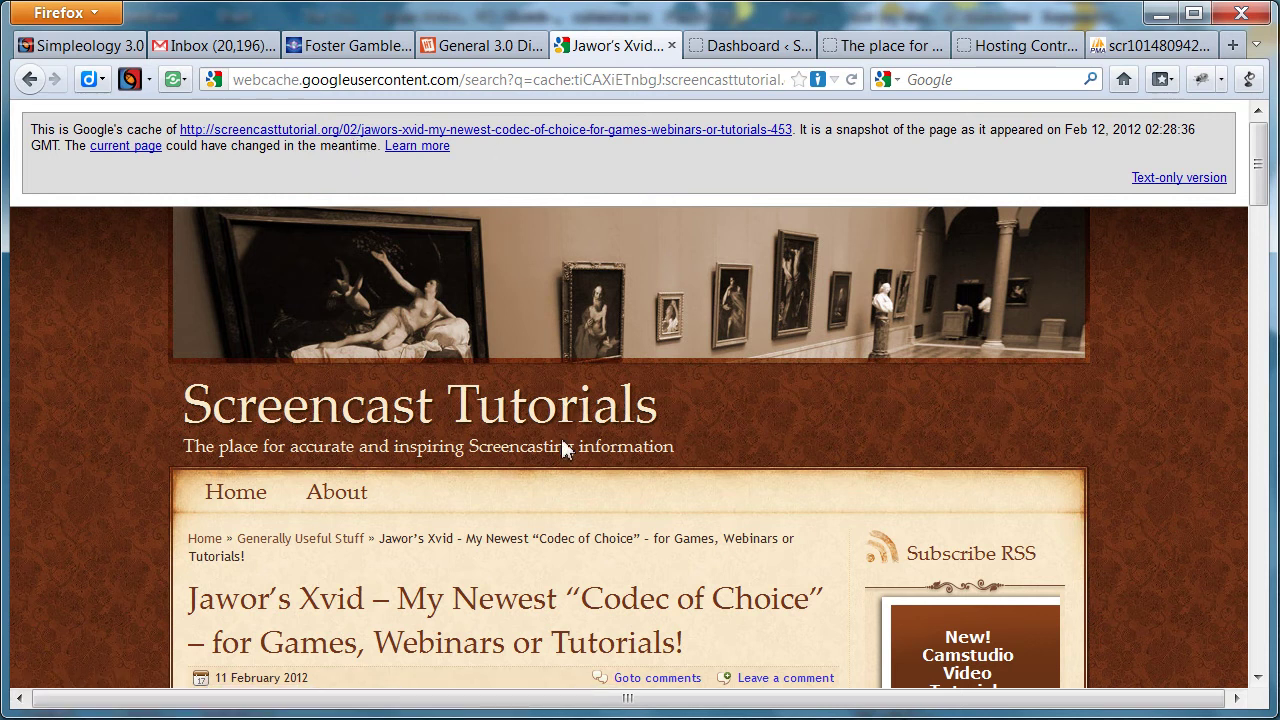
{"action": "scroll", "coordinate": [526, 537], "scroll_direction": "down", "scroll_amount": 4}
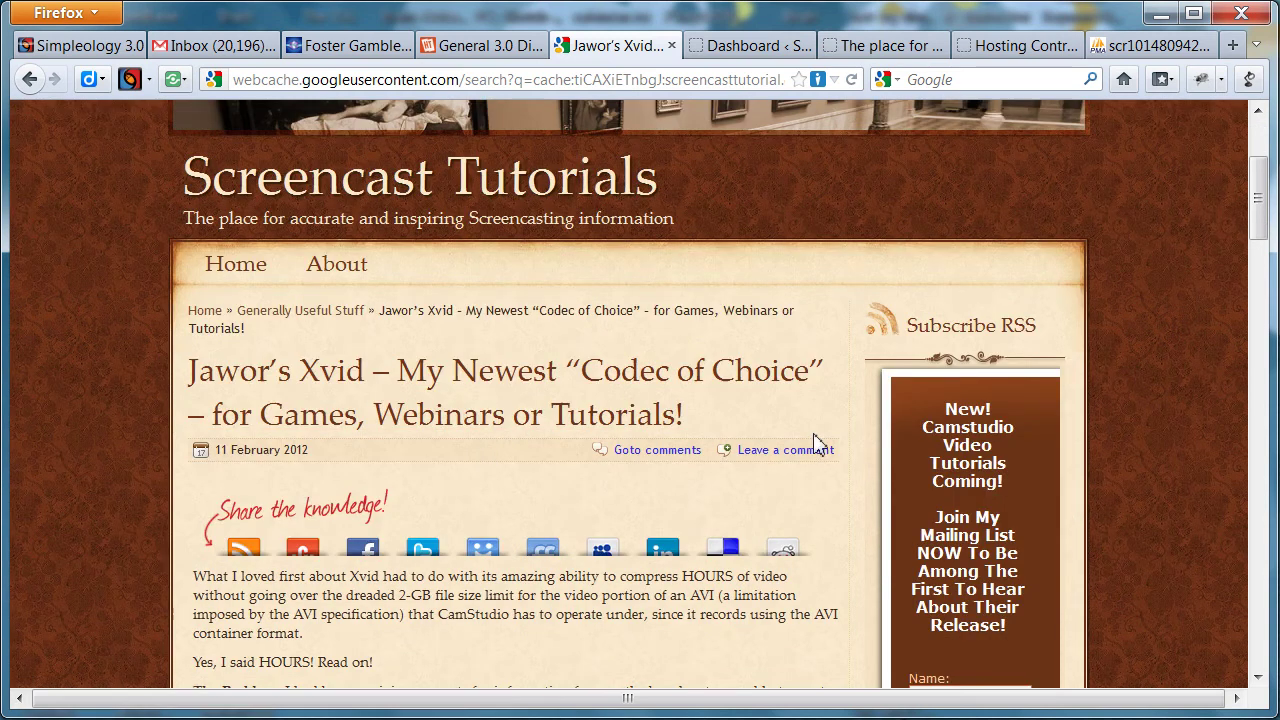
{"action": "scroll", "coordinate": [614, 580], "scroll_direction": "down", "scroll_amount": 10}
{"action": "scroll", "coordinate": [420, 560], "scroll_direction": "down", "scroll_amount": 5}
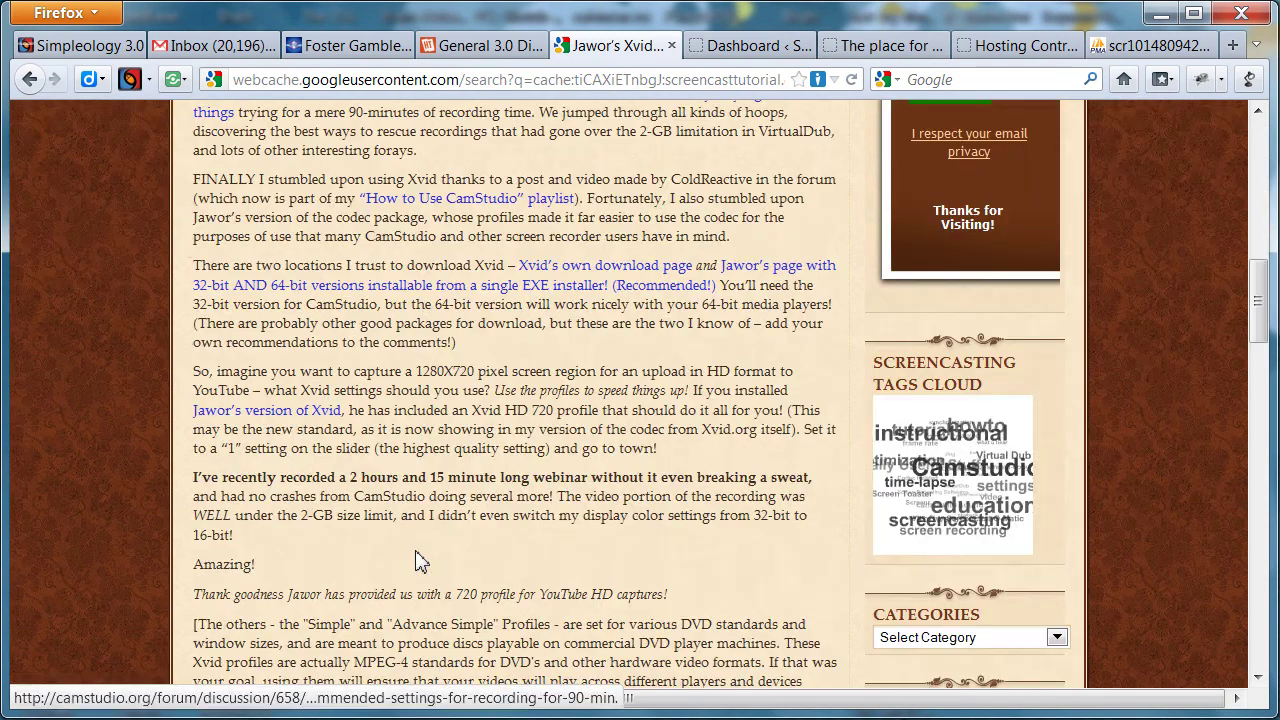
{"action": "scroll", "coordinate": [420, 560], "scroll_direction": "down", "scroll_amount": 6}
{"action": "scroll", "coordinate": [668, 560], "scroll_direction": "down", "scroll_amount": 8}
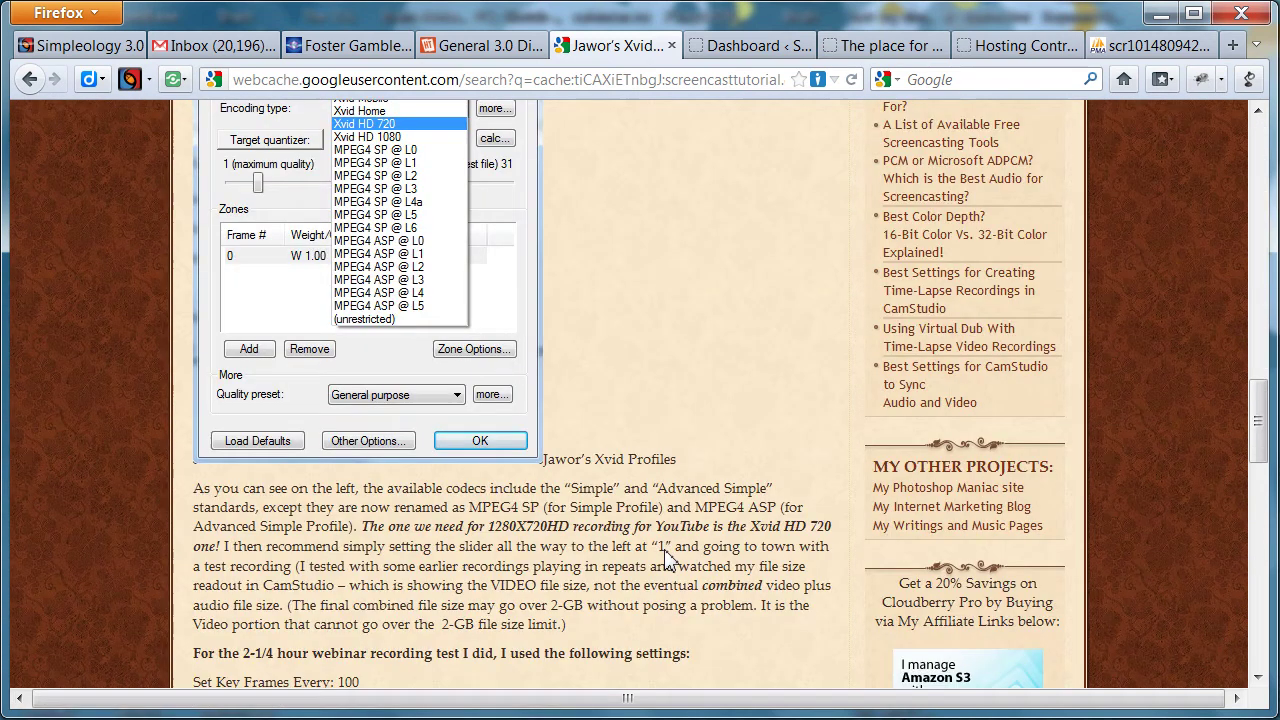
{"action": "scroll", "coordinate": [666, 555], "scroll_direction": "down", "scroll_amount": 15}
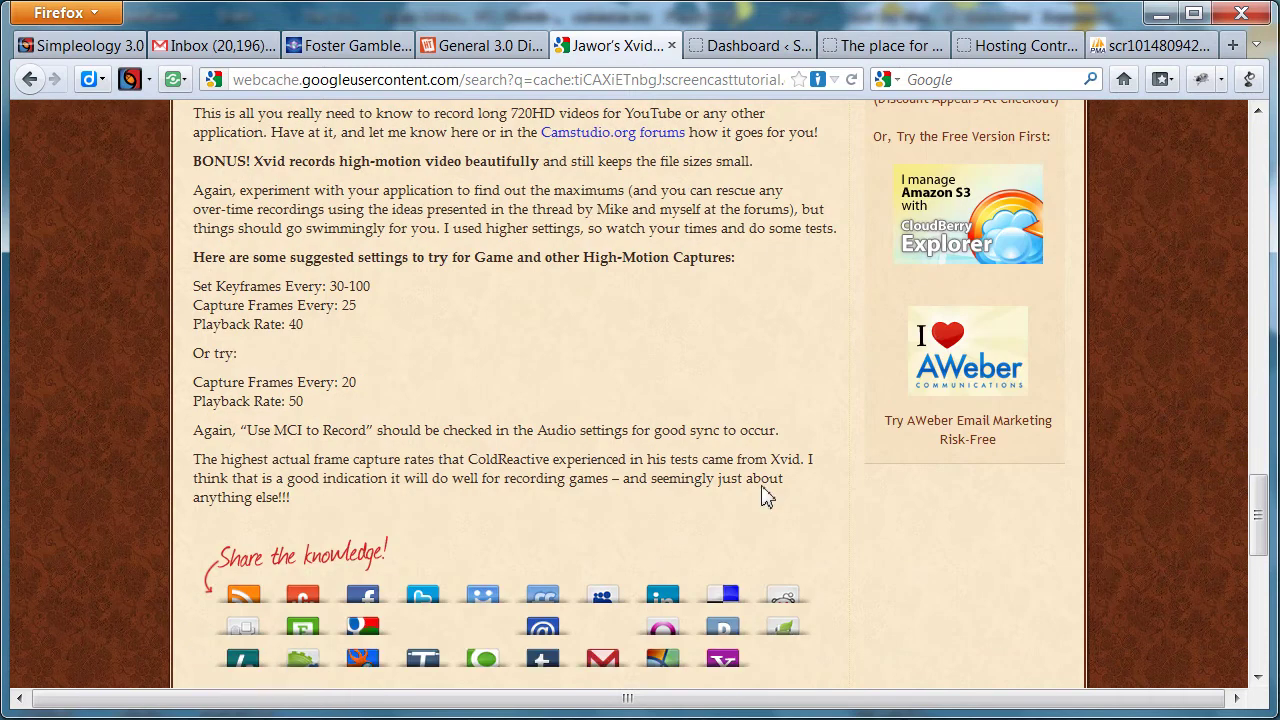
{"action": "scroll", "coordinate": [766, 495], "scroll_direction": "down", "scroll_amount": 7}
{"action": "scroll", "coordinate": [786, 497], "scroll_direction": "down", "scroll_amount": 2}
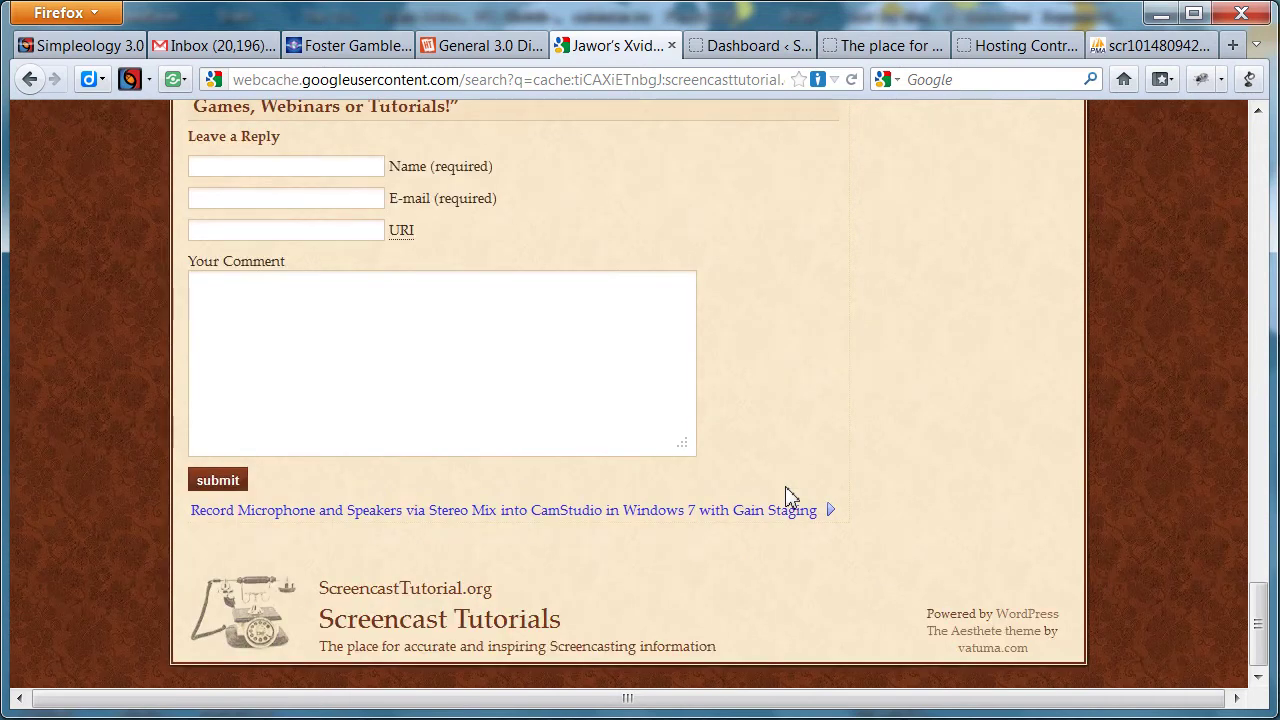
{"action": "scroll", "coordinate": [786, 497], "scroll_direction": "up", "scroll_amount": 20}
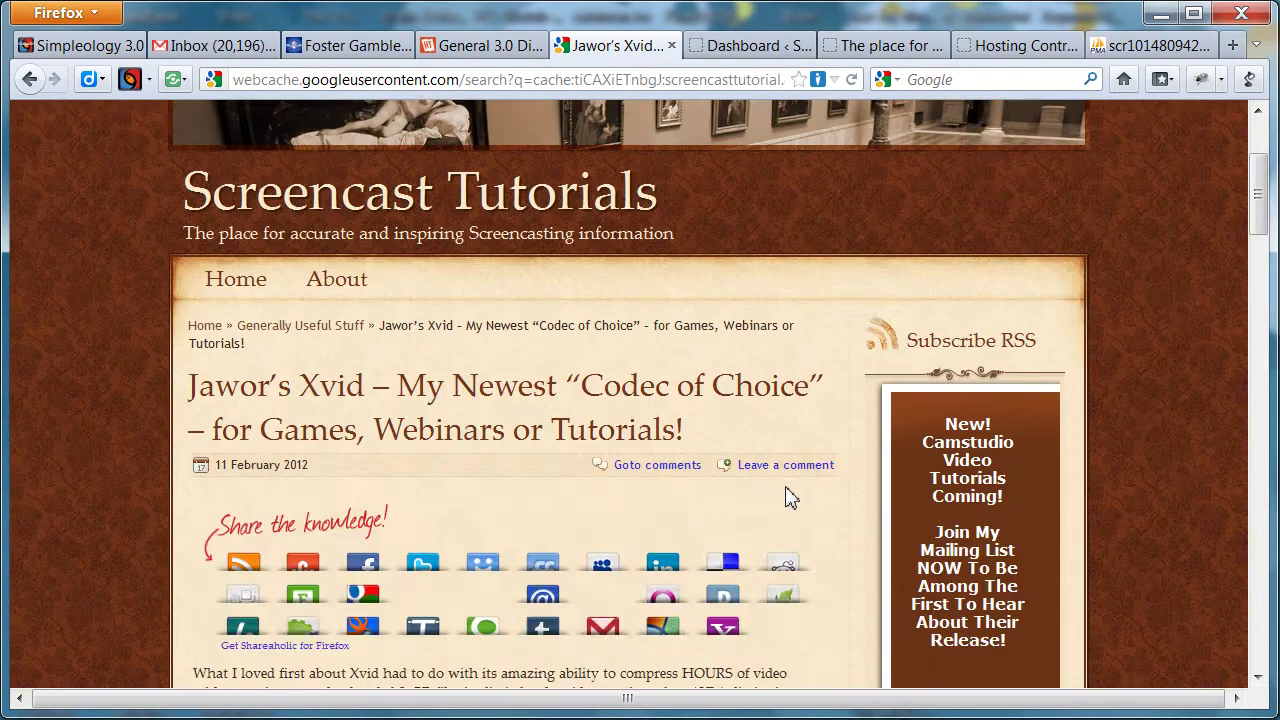
{"action": "scroll", "coordinate": [786, 497], "scroll_direction": "up", "scroll_amount": 4}
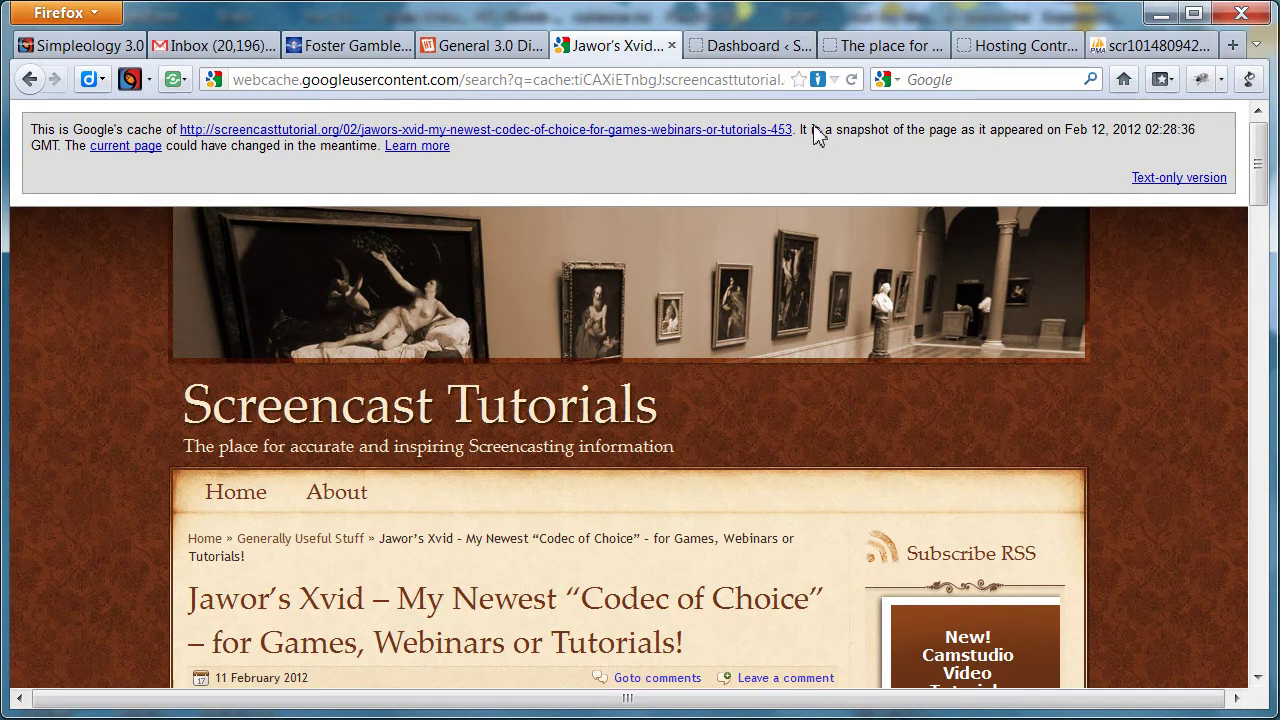
From the WordPress dashboard's All Posts list, open the Jawor's Xvid post in Edit Post.
{"action": "left_click", "coordinate": [746, 46]}
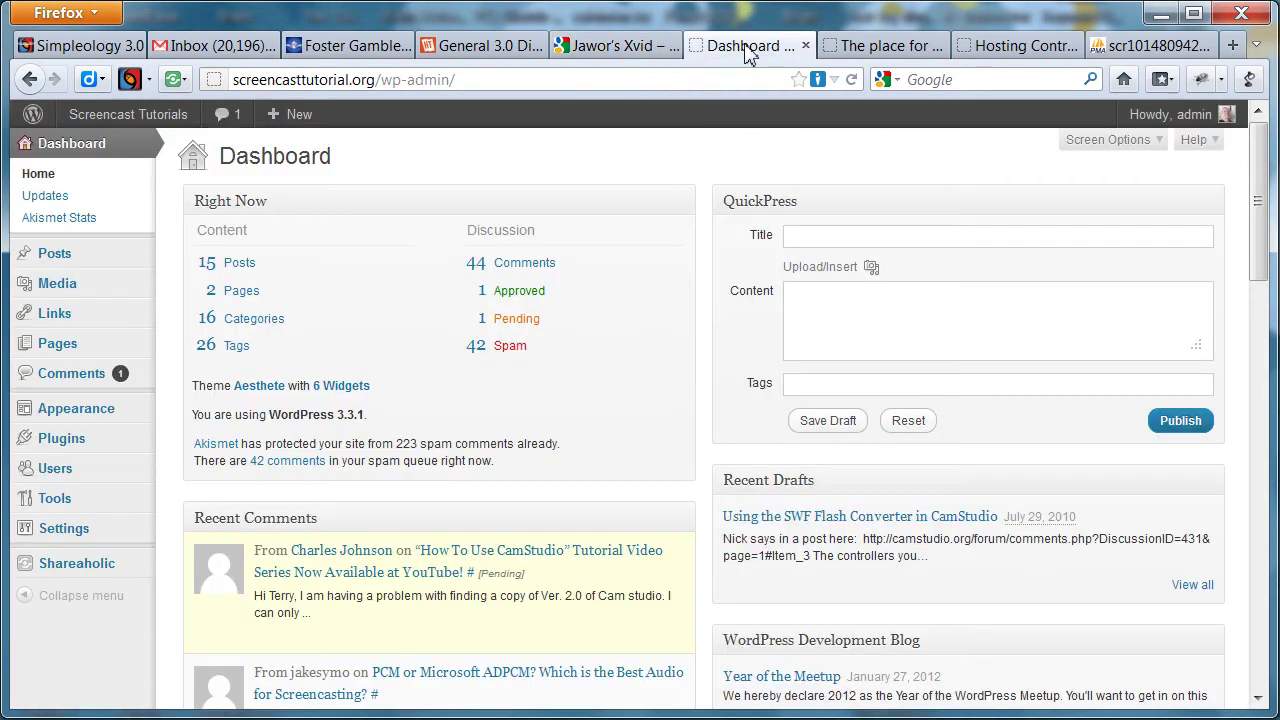
{"action": "mouse_move", "coordinate": [70, 345]}
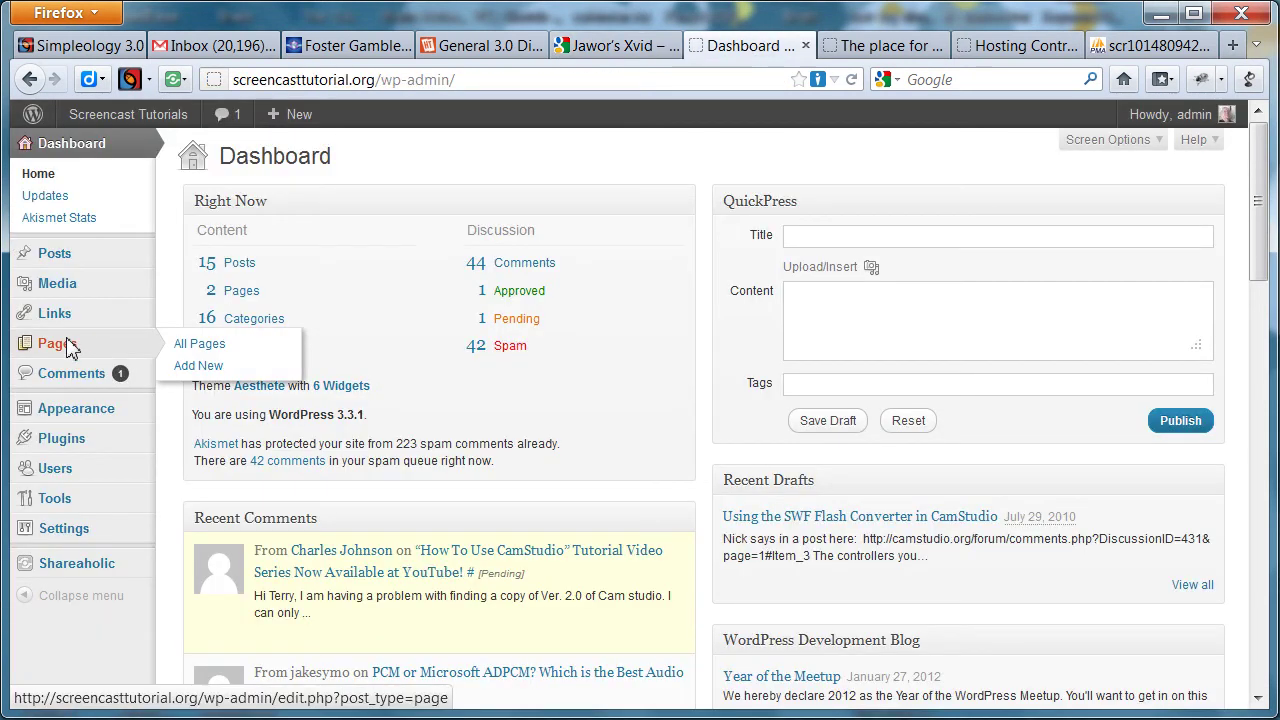
{"action": "left_click", "coordinate": [203, 353]}
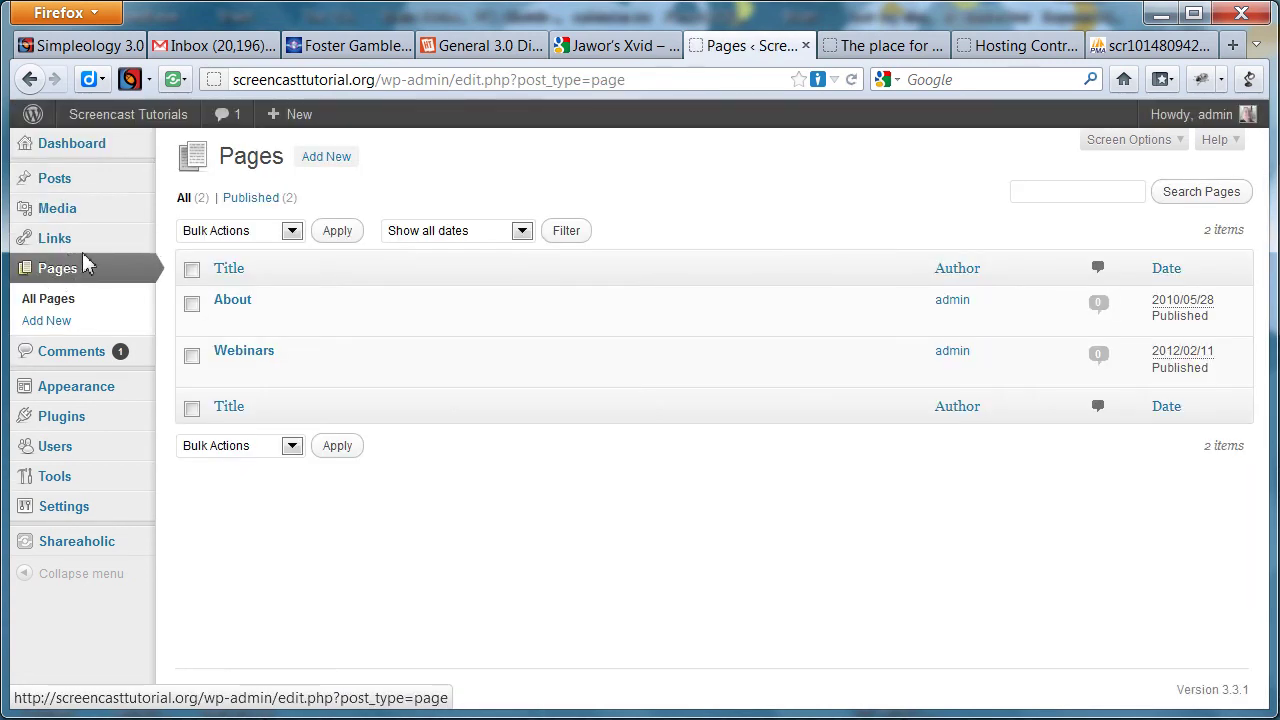
{"action": "left_click", "coordinate": [102, 188]}
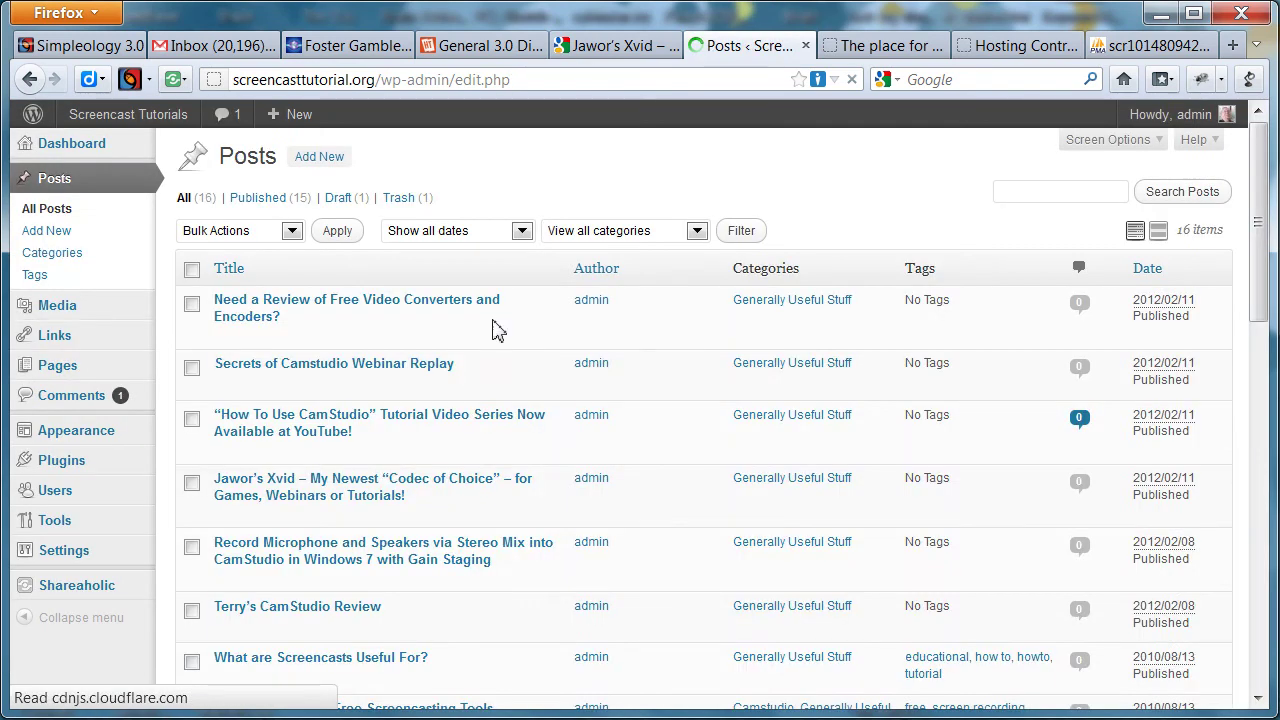
{"action": "mouse_move", "coordinate": [405, 298]}
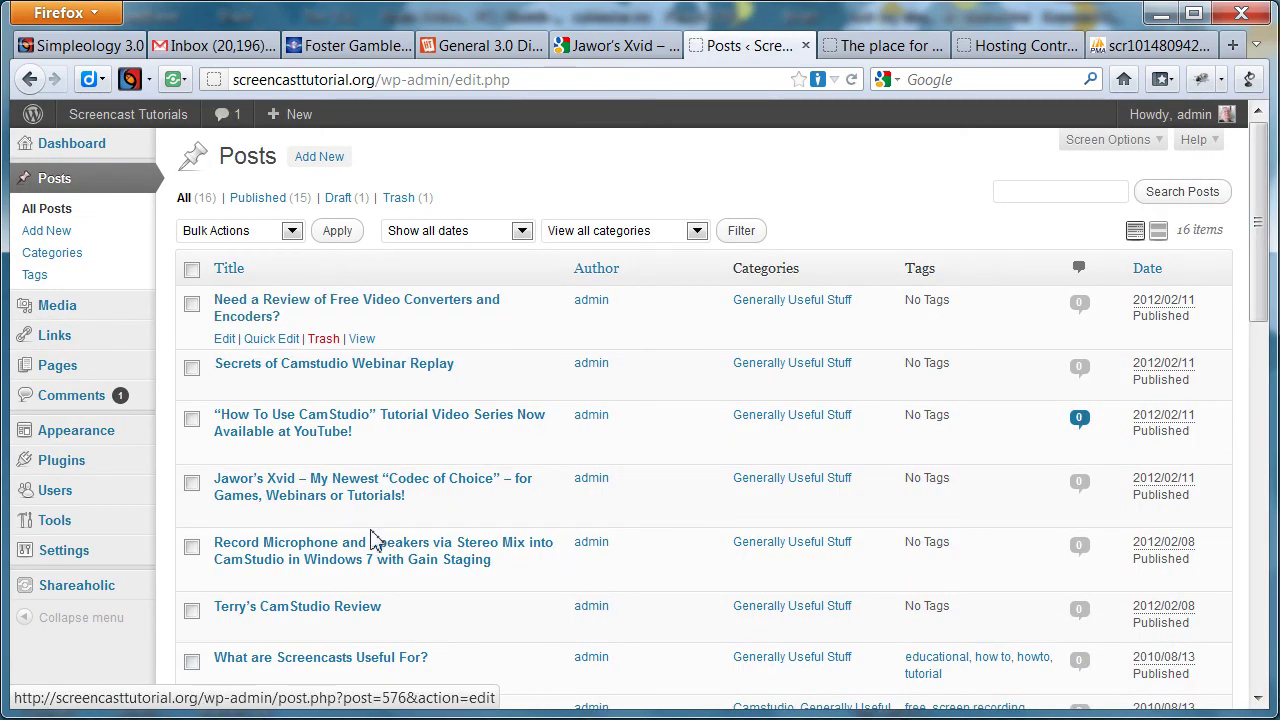
{"action": "left_click", "coordinate": [403, 492]}
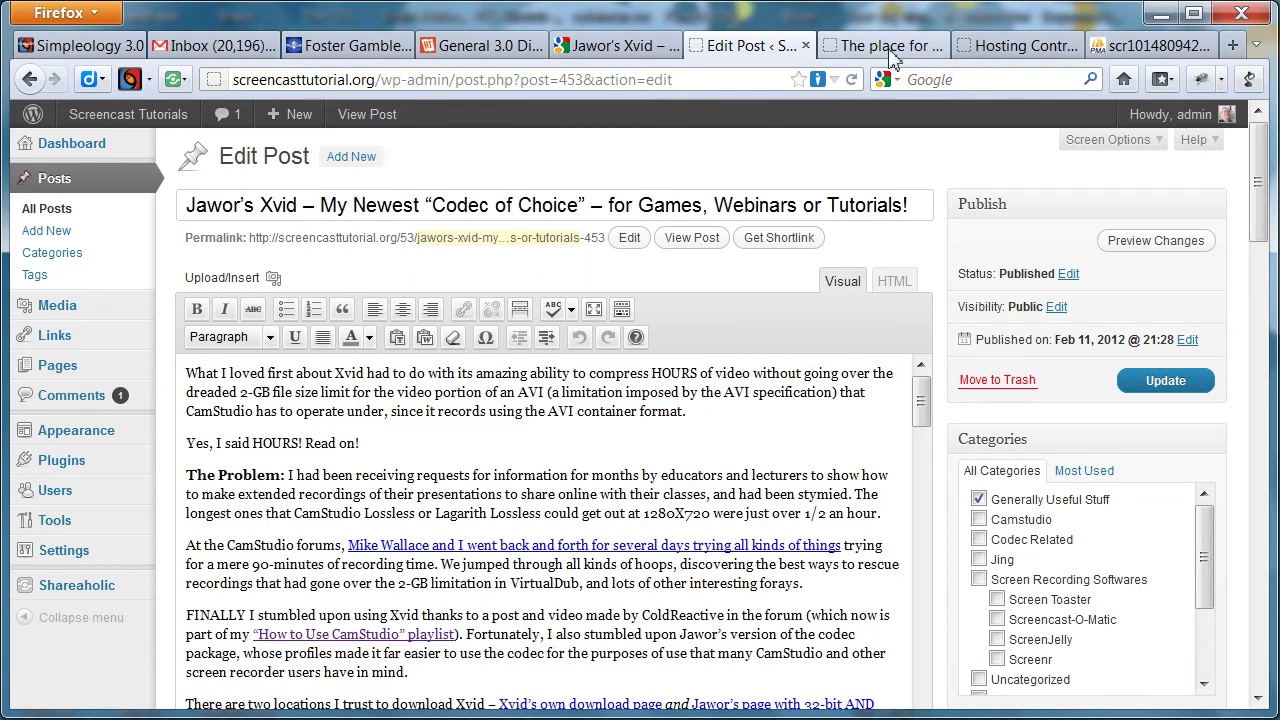
{"action": "left_click", "coordinate": [1015, 45]}
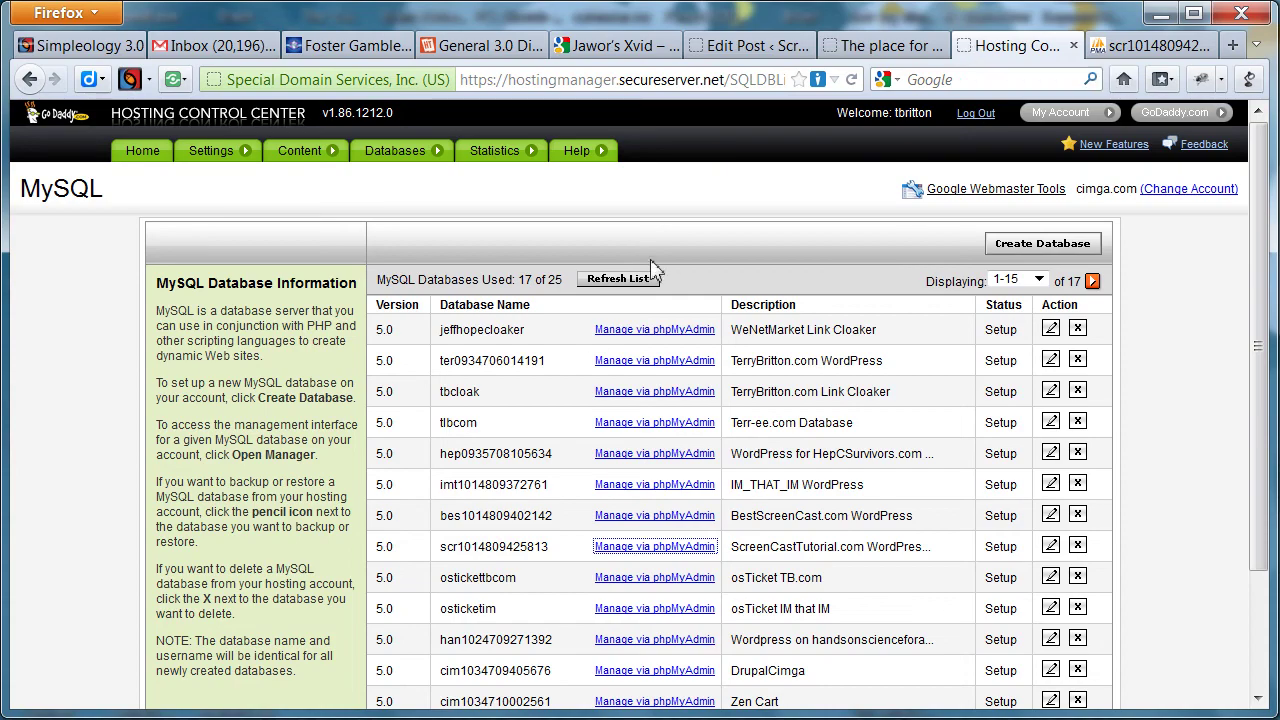
{"action": "left_click", "coordinate": [1150, 50]}
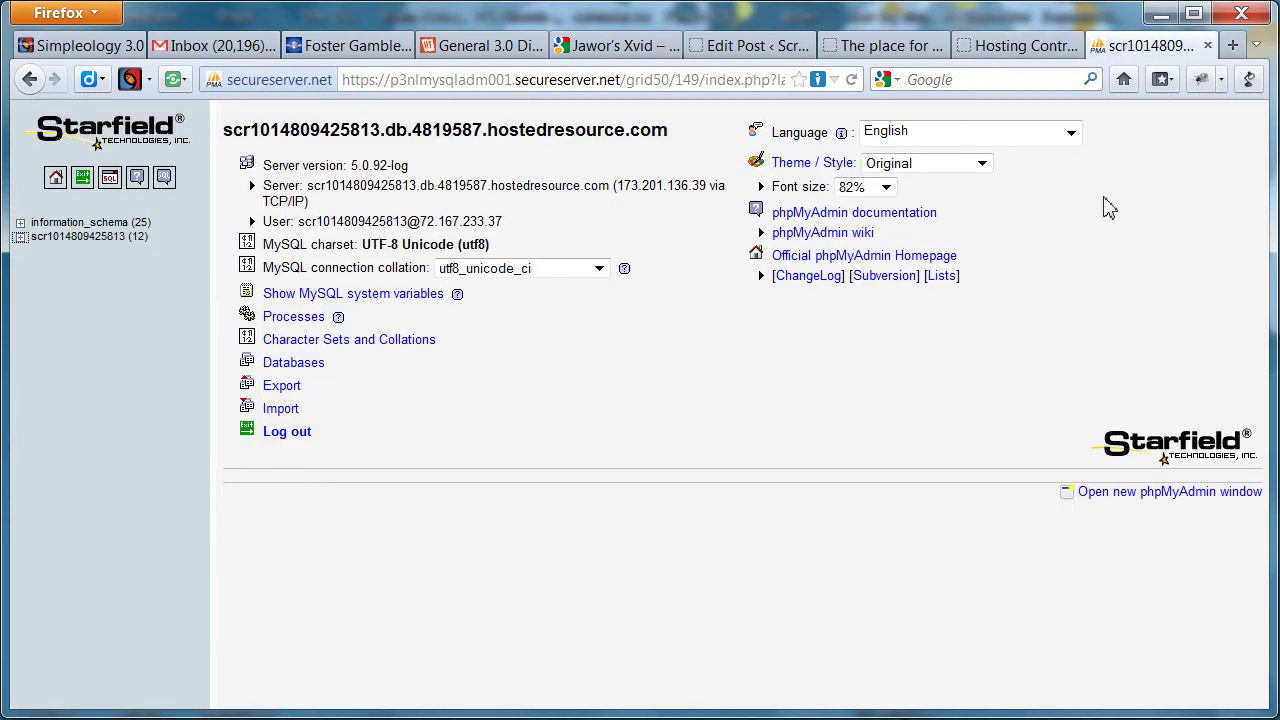
{"action": "left_click", "coordinate": [20, 238]}
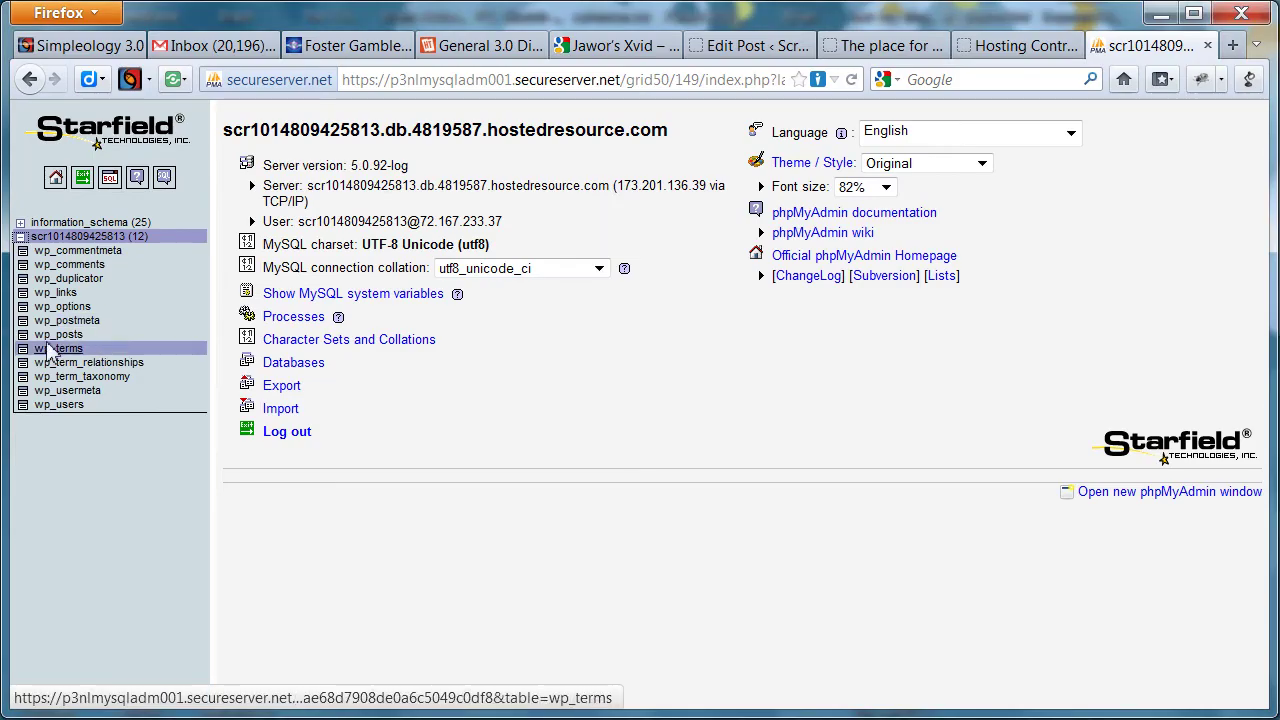
Browse the rows of the wp_posts table.
{"action": "left_click", "coordinate": [53, 339]}
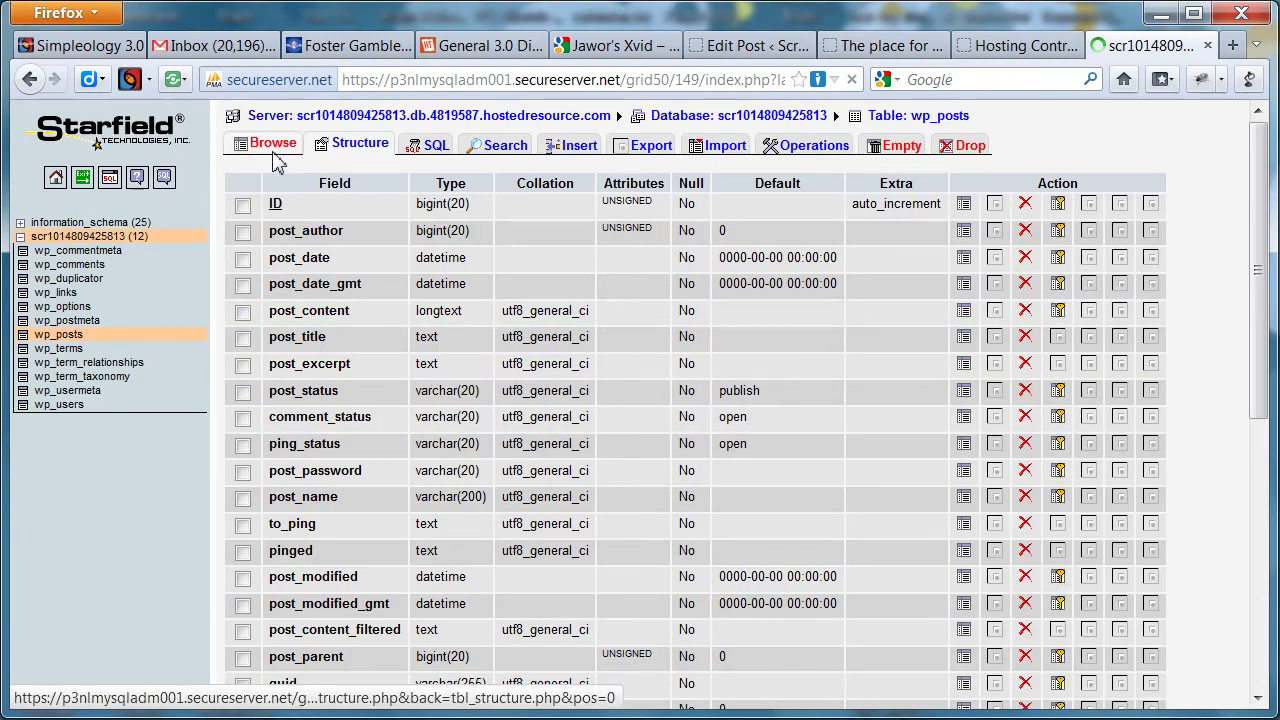
{"action": "left_click", "coordinate": [272, 146]}
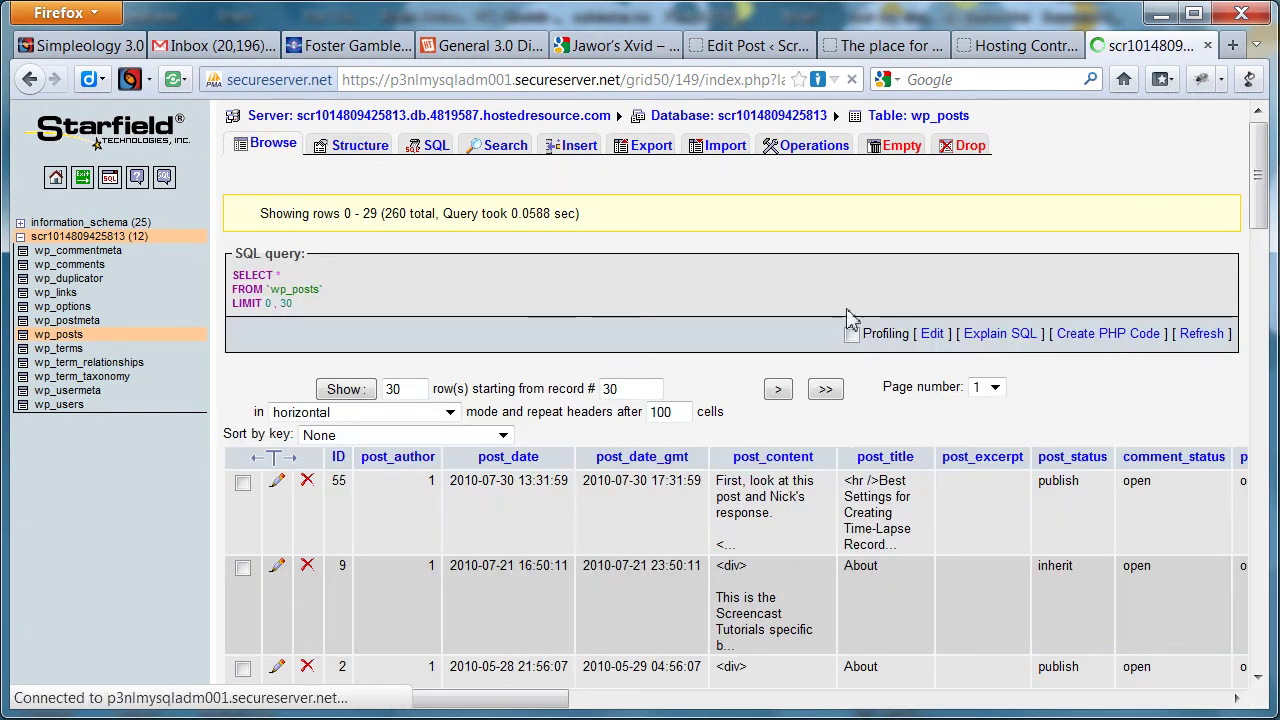
{"action": "scroll", "coordinate": [875, 453], "scroll_direction": "down", "scroll_amount": 7}
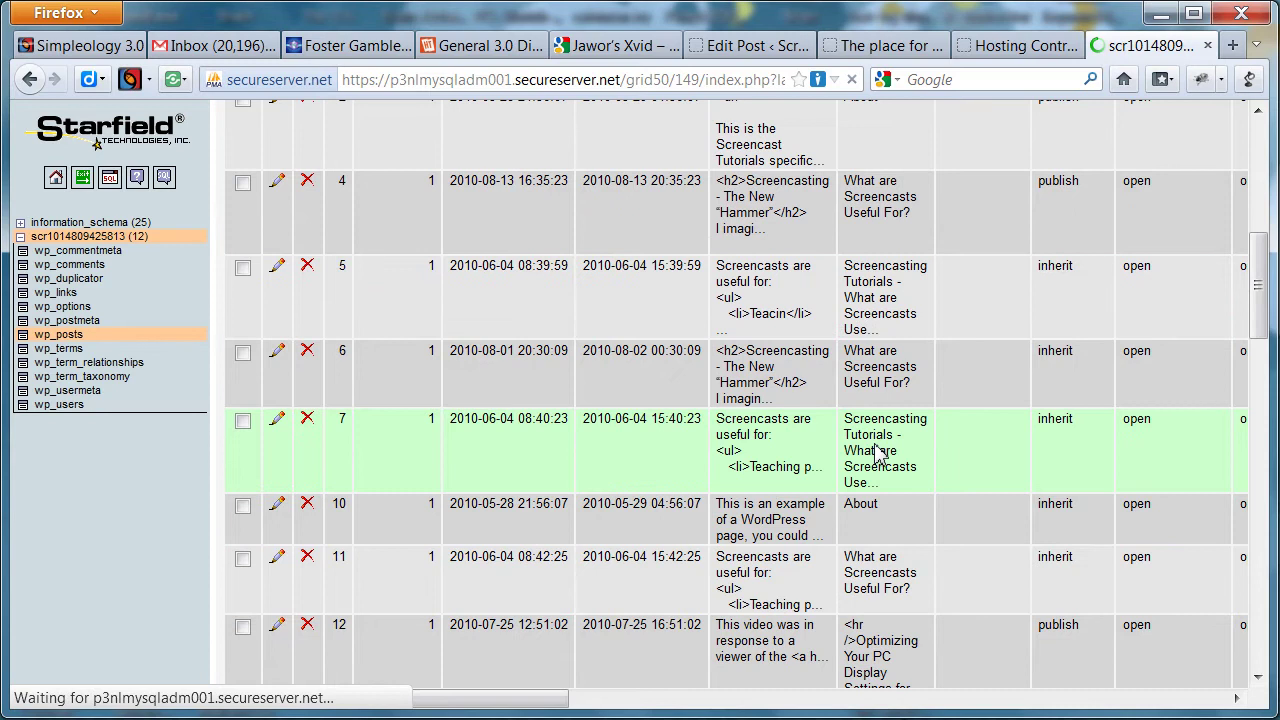
{"action": "scroll", "coordinate": [875, 453], "scroll_direction": "down", "scroll_amount": 6}
{"action": "scroll", "coordinate": [875, 453], "scroll_direction": "down", "scroll_amount": 5}
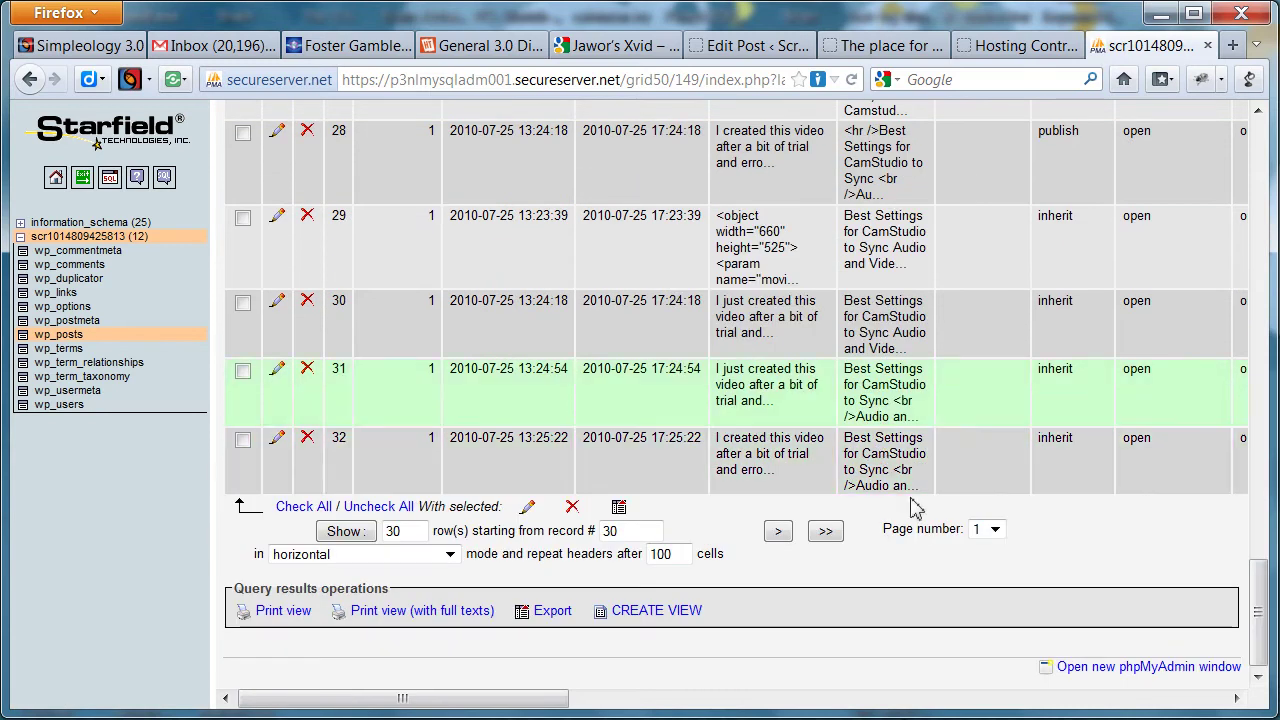
Jump to page 8 and locate the published Jawor's Xvid row with ID 453.
{"action": "left_click", "coordinate": [996, 530]}
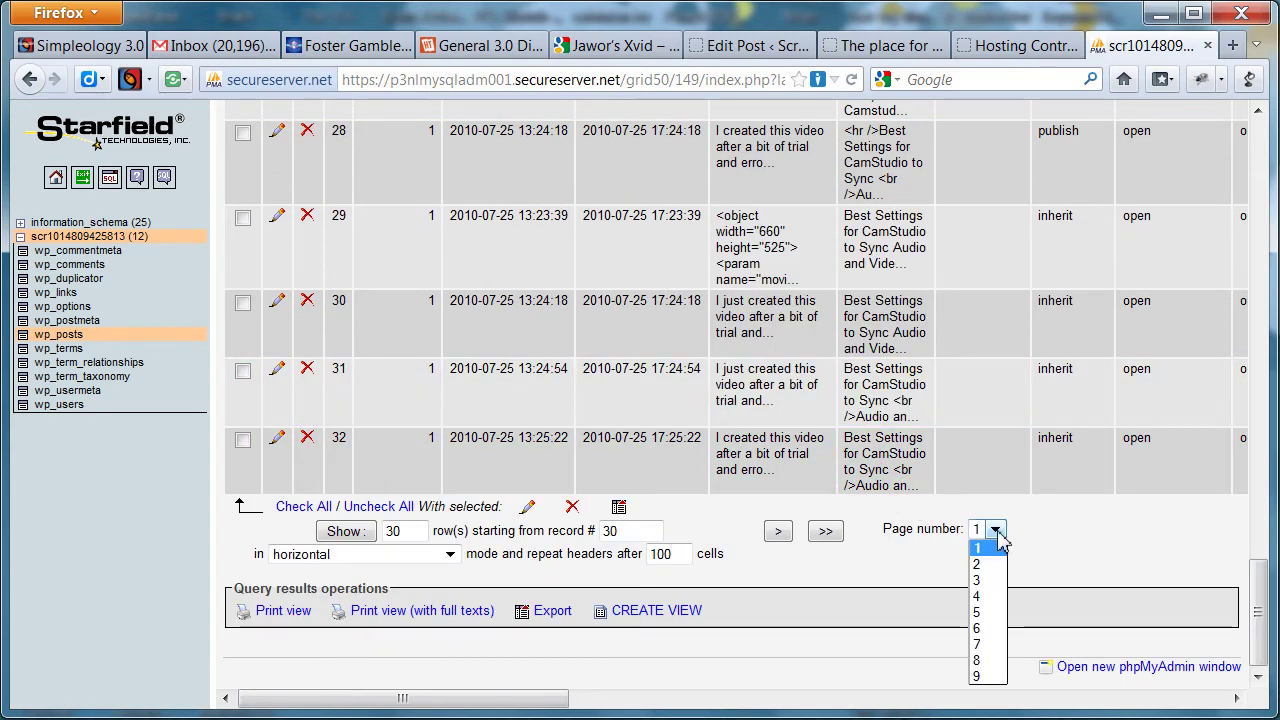
{"action": "left_click", "coordinate": [988, 664]}
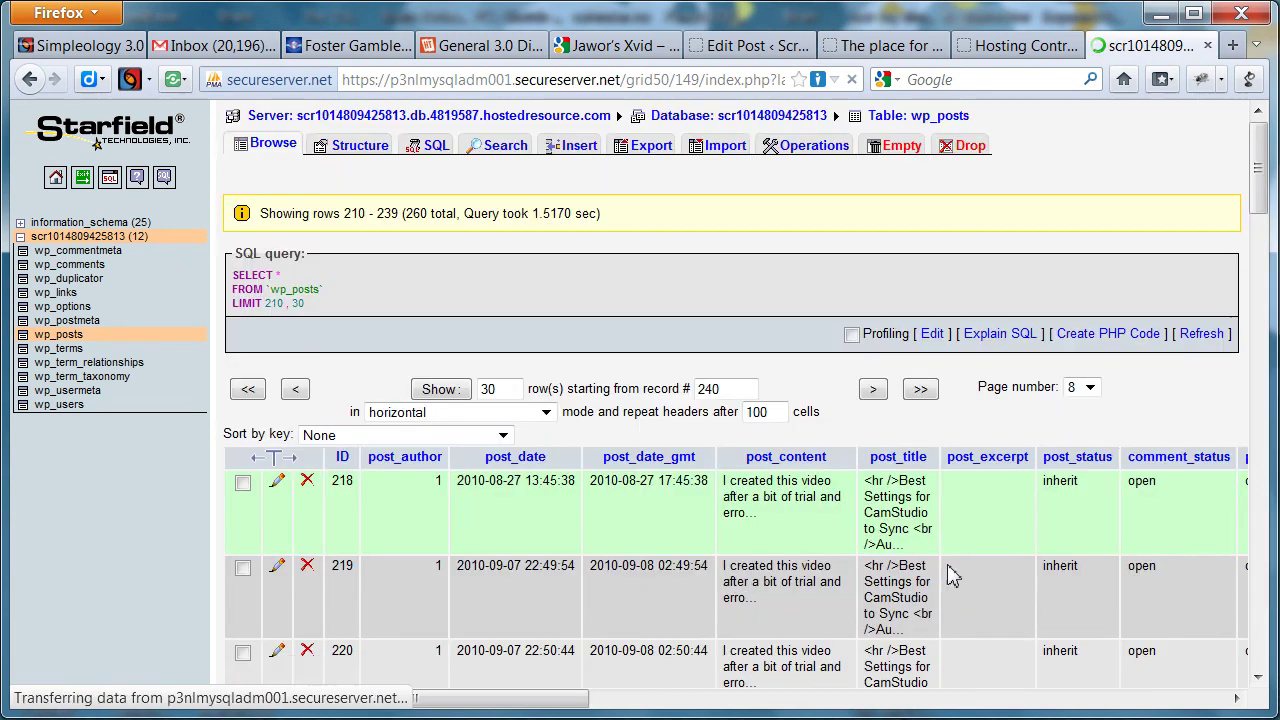
{"action": "scroll", "coordinate": [1058, 558], "scroll_direction": "down", "scroll_amount": 4}
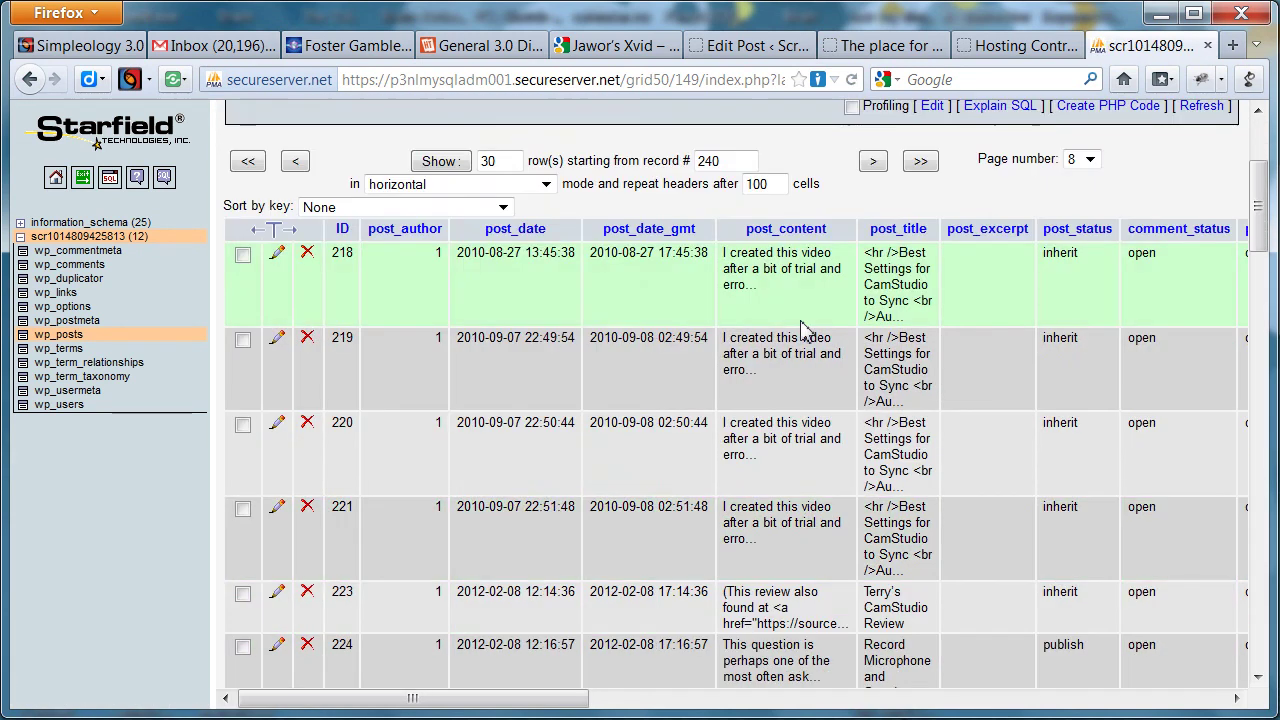
{"action": "scroll", "coordinate": [922, 378], "scroll_direction": "down", "scroll_amount": 10}
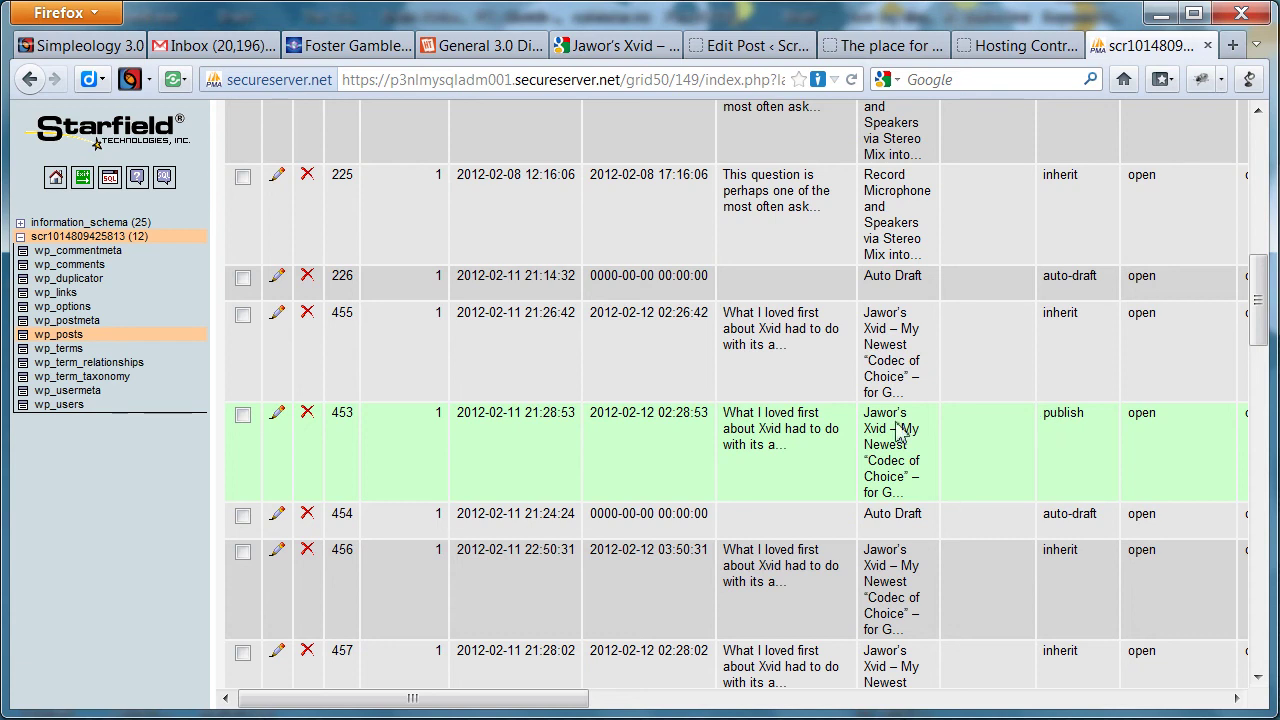
{"action": "left_click_drag", "start_coordinate": [694, 420], "coordinate": [706, 422]}
{"action": "left_click_drag", "start_coordinate": [353, 415], "coordinate": [338, 418]}
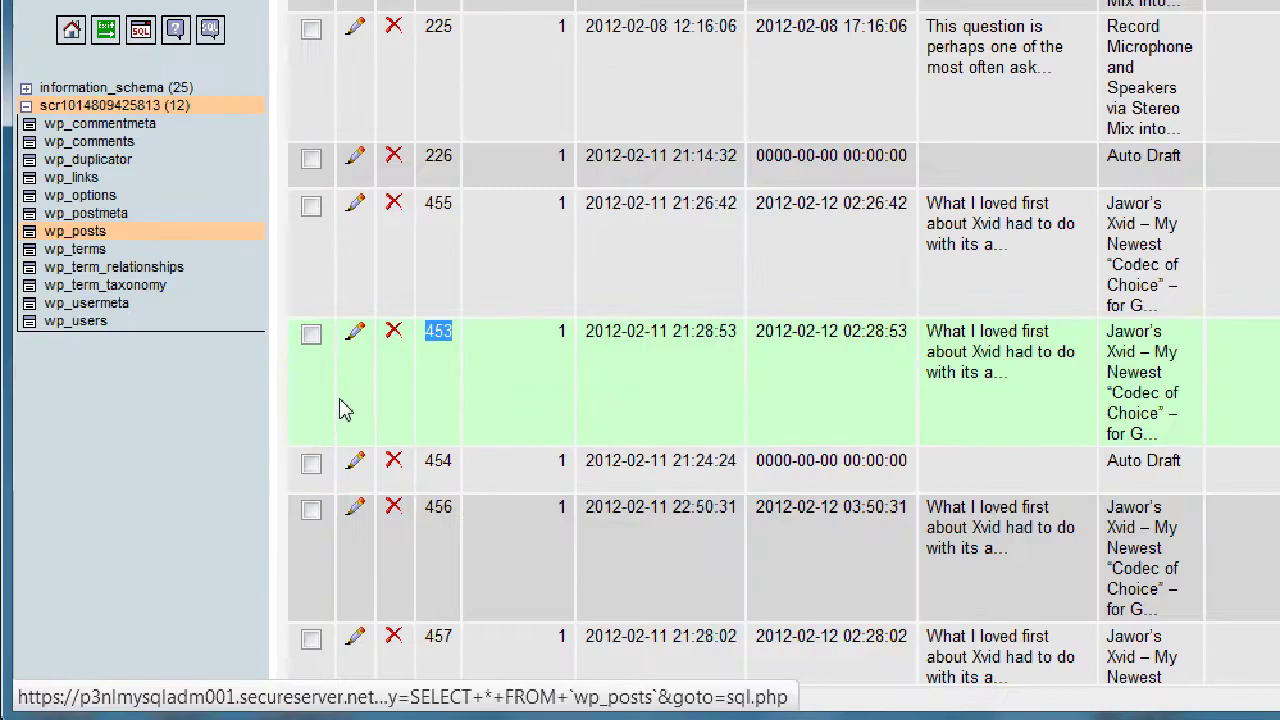
Open row 453's edit form and check its ID against Google's cached URL ?p=453.
{"action": "left_click", "coordinate": [448, 345]}
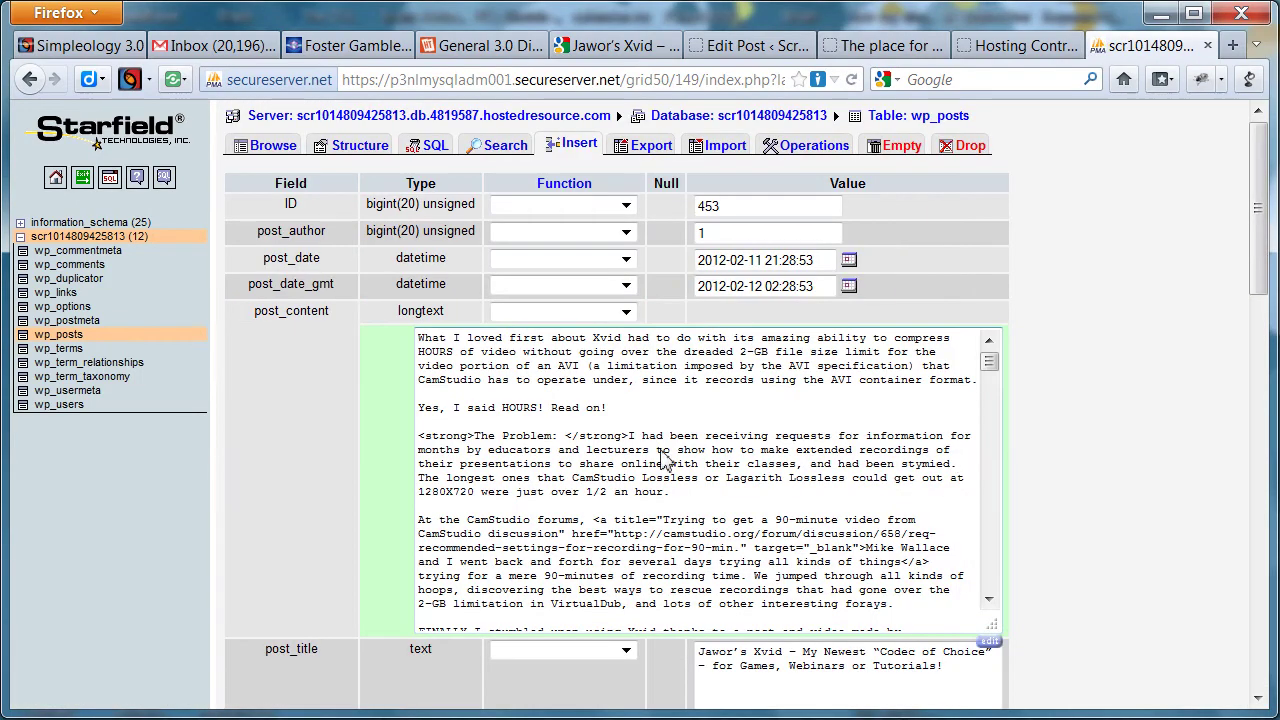
{"action": "double_click", "coordinate": [704, 206]}
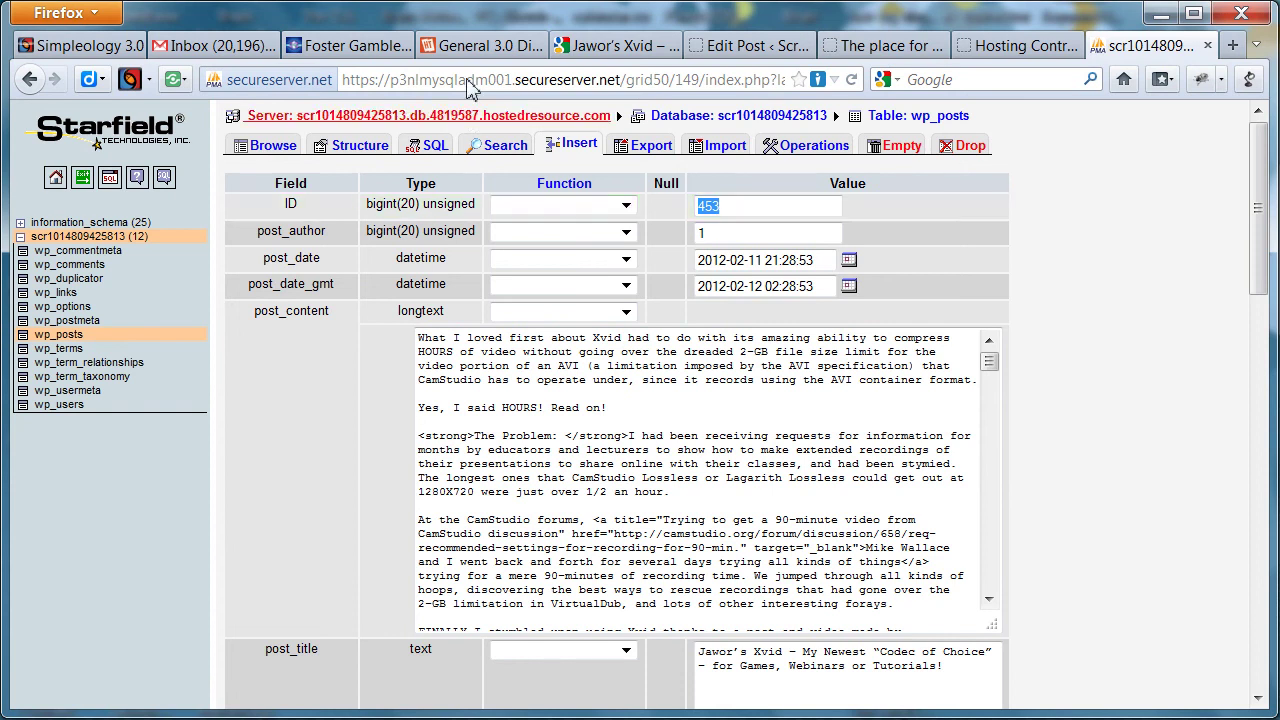
{"action": "left_click", "coordinate": [603, 45]}
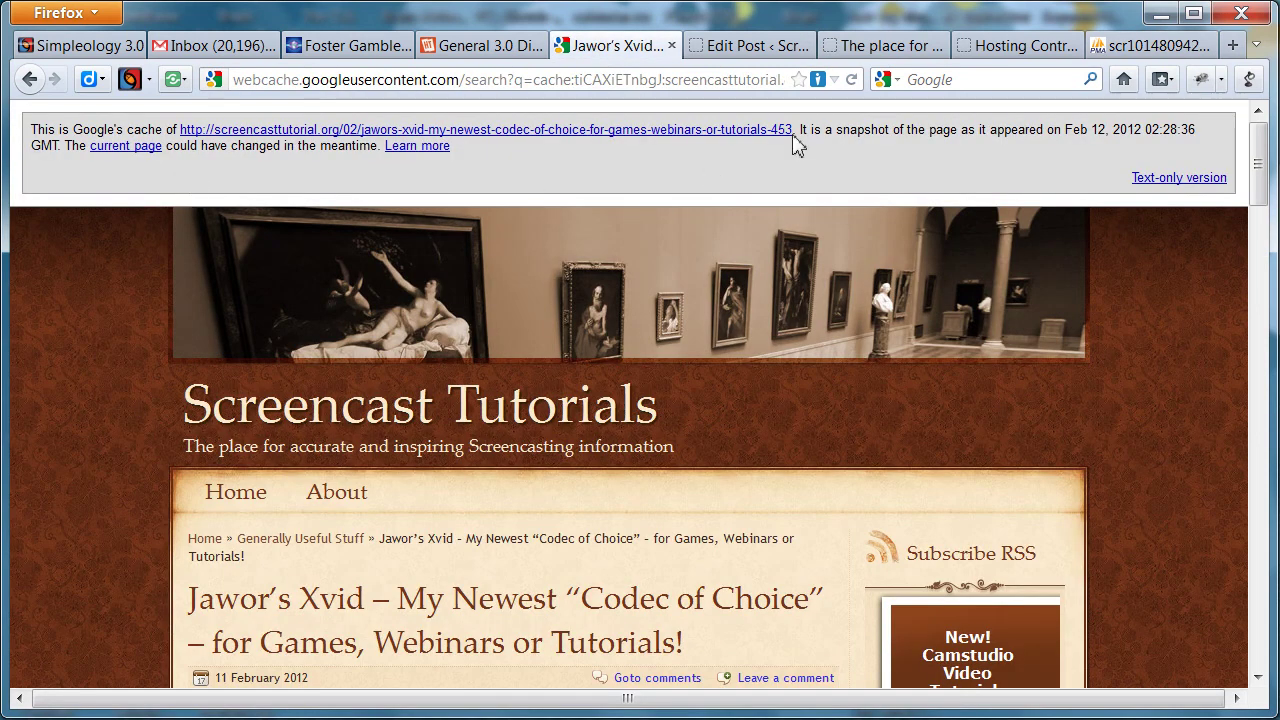
{"action": "left_click", "coordinate": [1148, 46]}
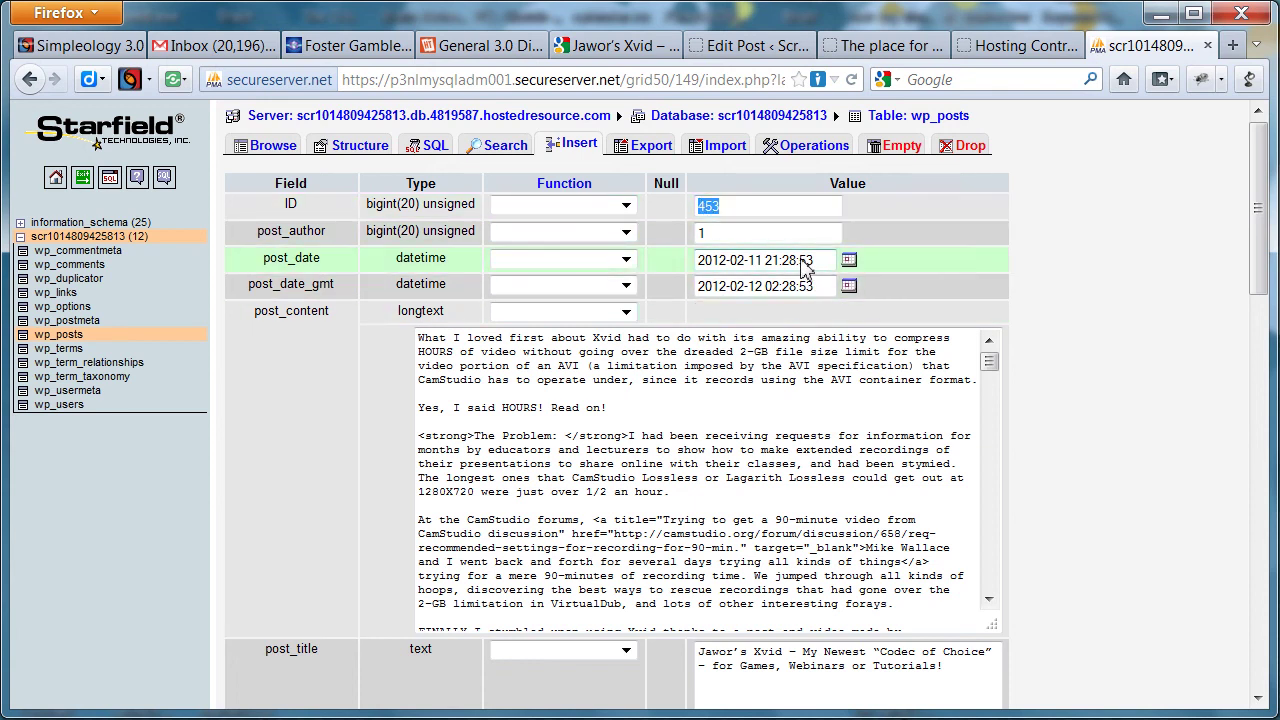
Select the seconds (53) in the post_date and post_date_gmt values.
{"action": "left_click_drag", "start_coordinate": [801, 262], "coordinate": [814, 263]}
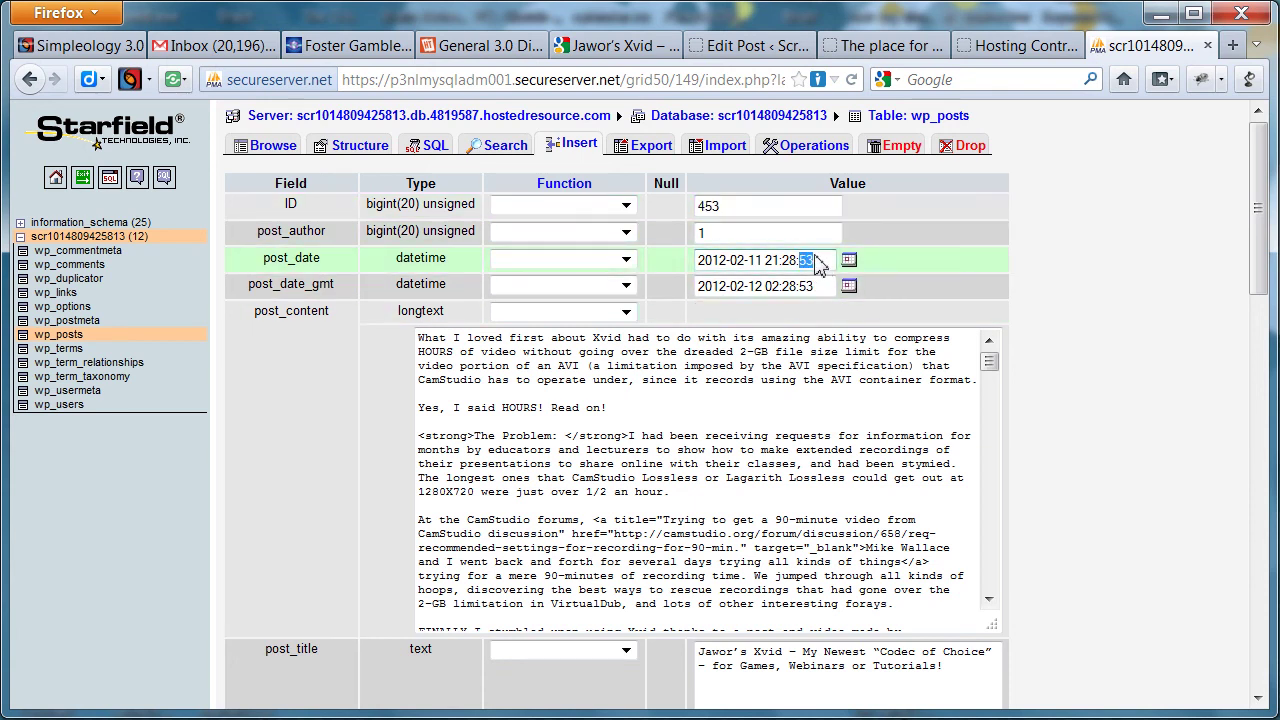
{"action": "left_click", "coordinate": [1063, 317]}
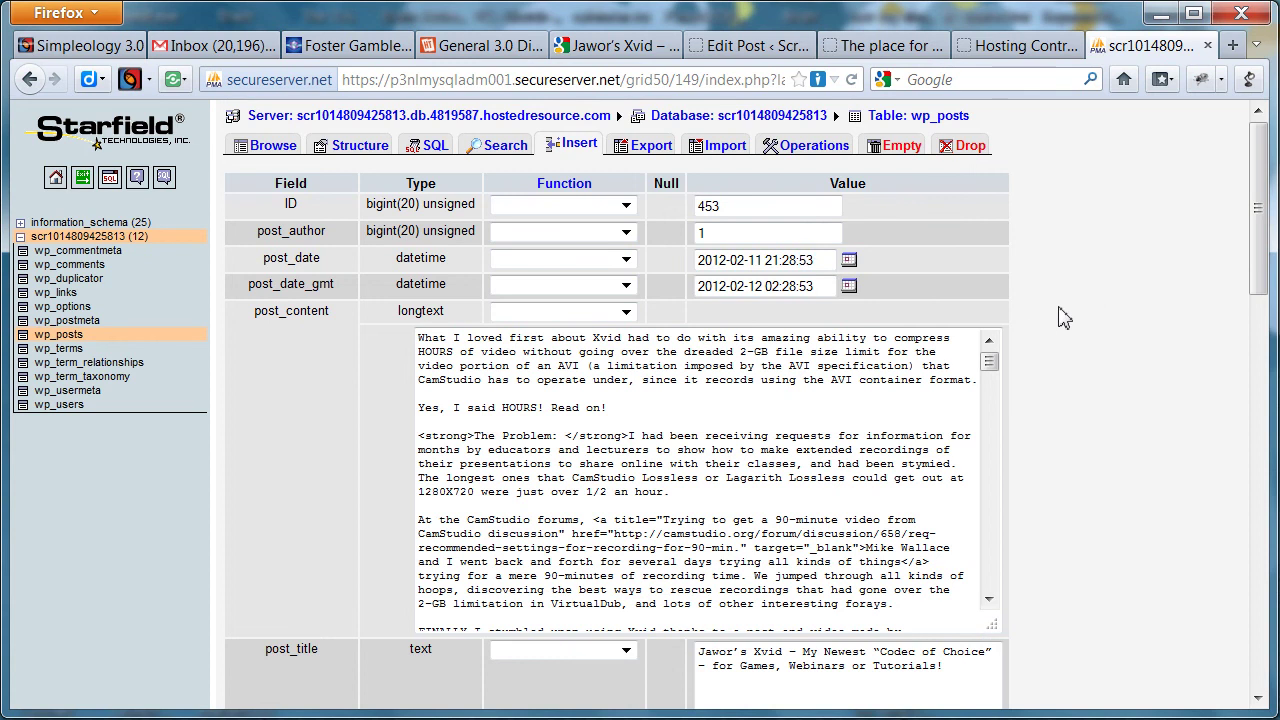
{"action": "left_click_drag", "start_coordinate": [801, 287], "coordinate": [815, 288]}
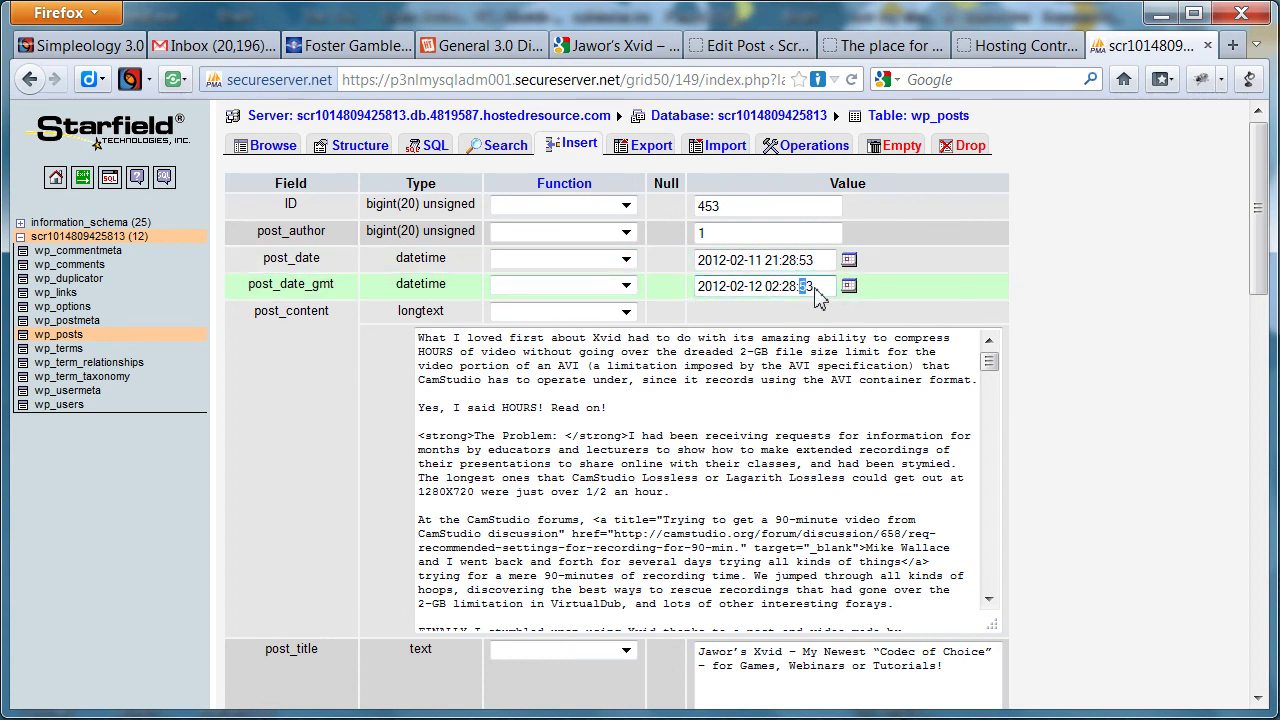
{"action": "scroll", "coordinate": [1066, 340], "scroll_direction": "down", "scroll_amount": 15}
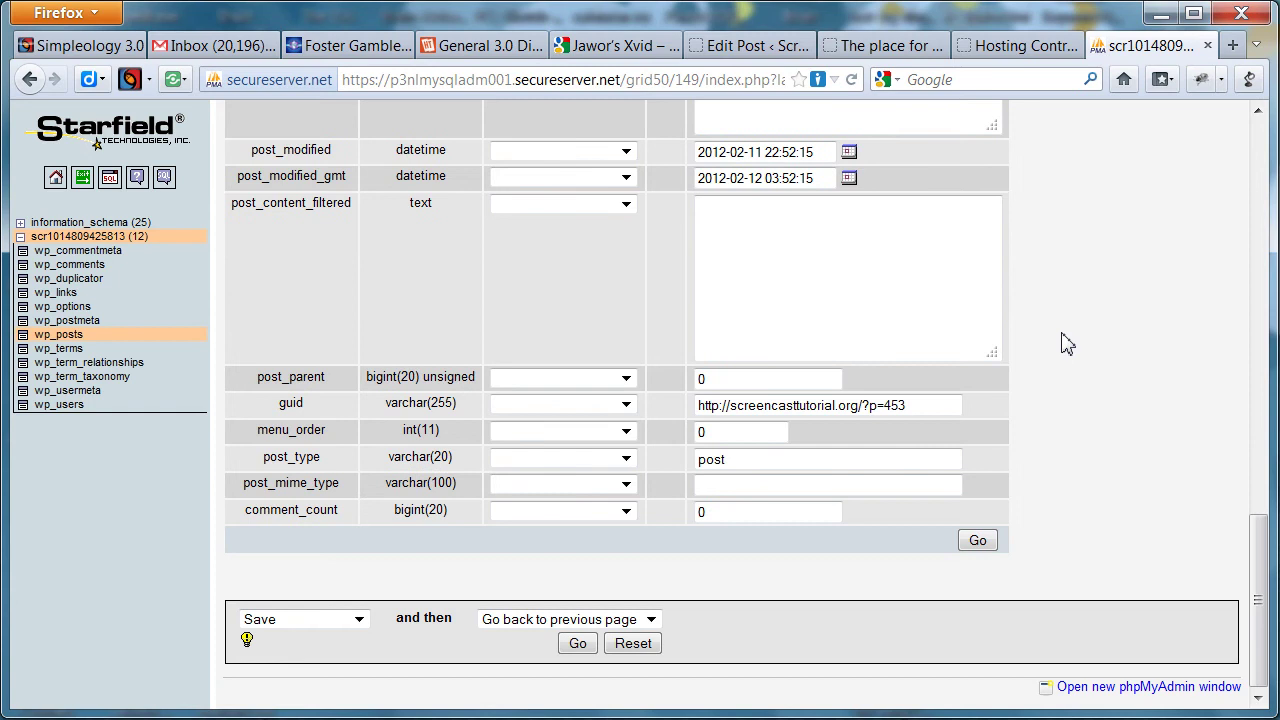
{"action": "double_click", "coordinate": [886, 407]}
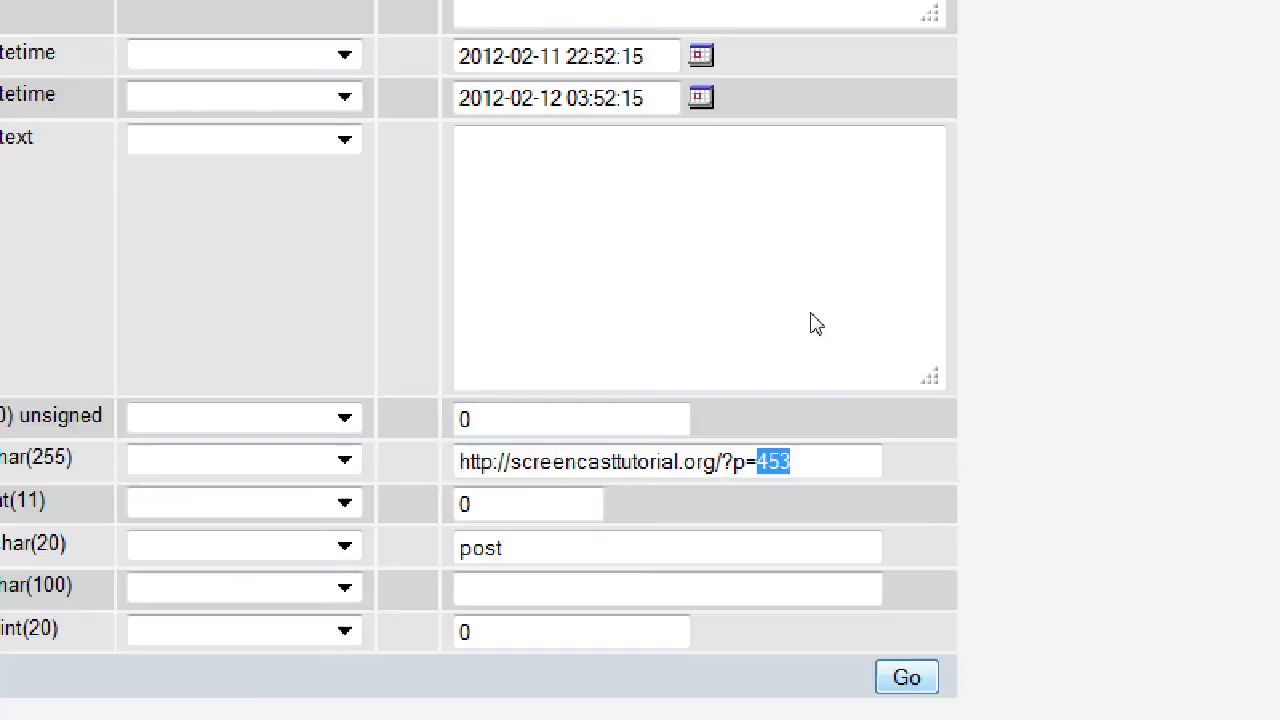
{"action": "scroll", "coordinate": [813, 323], "scroll_direction": "up", "scroll_amount": 10}
{"action": "scroll", "coordinate": [813, 323], "scroll_direction": "up", "scroll_amount": 6}
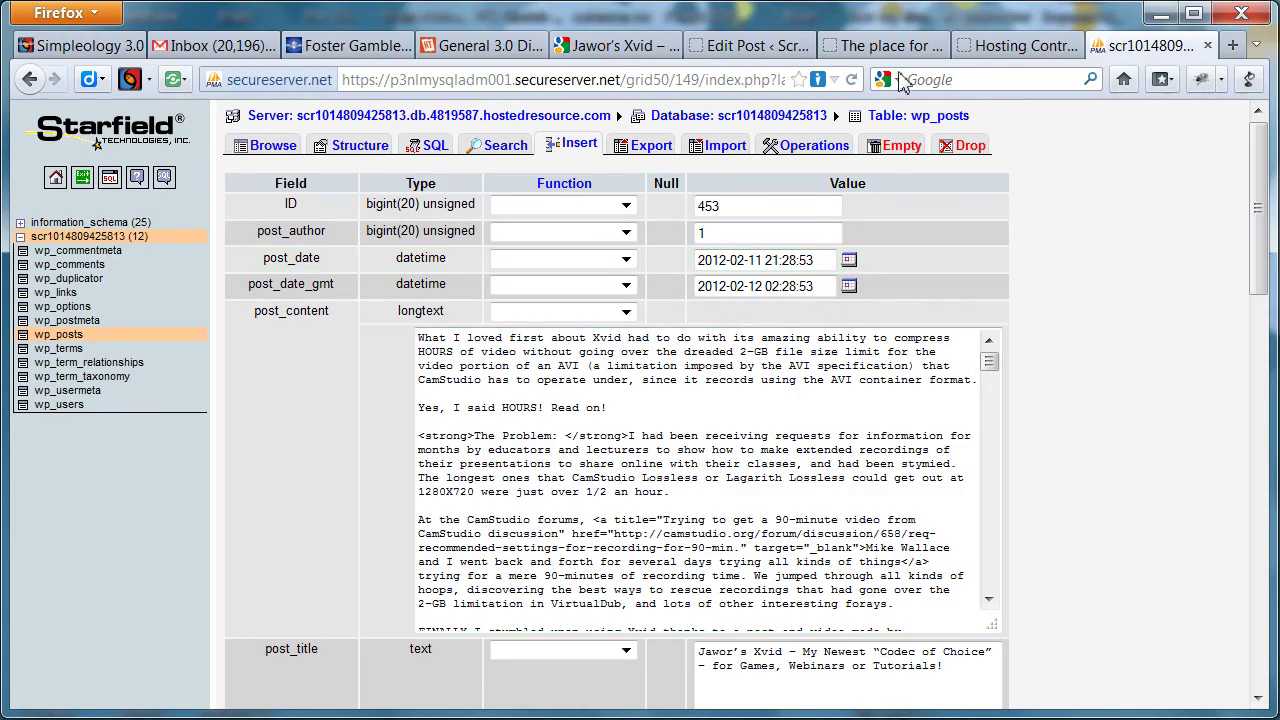
Reload the 16-item Posts list and open the Jawor's Xvid post dated 2012/02/11.
{"action": "left_click", "coordinate": [780, 46]}
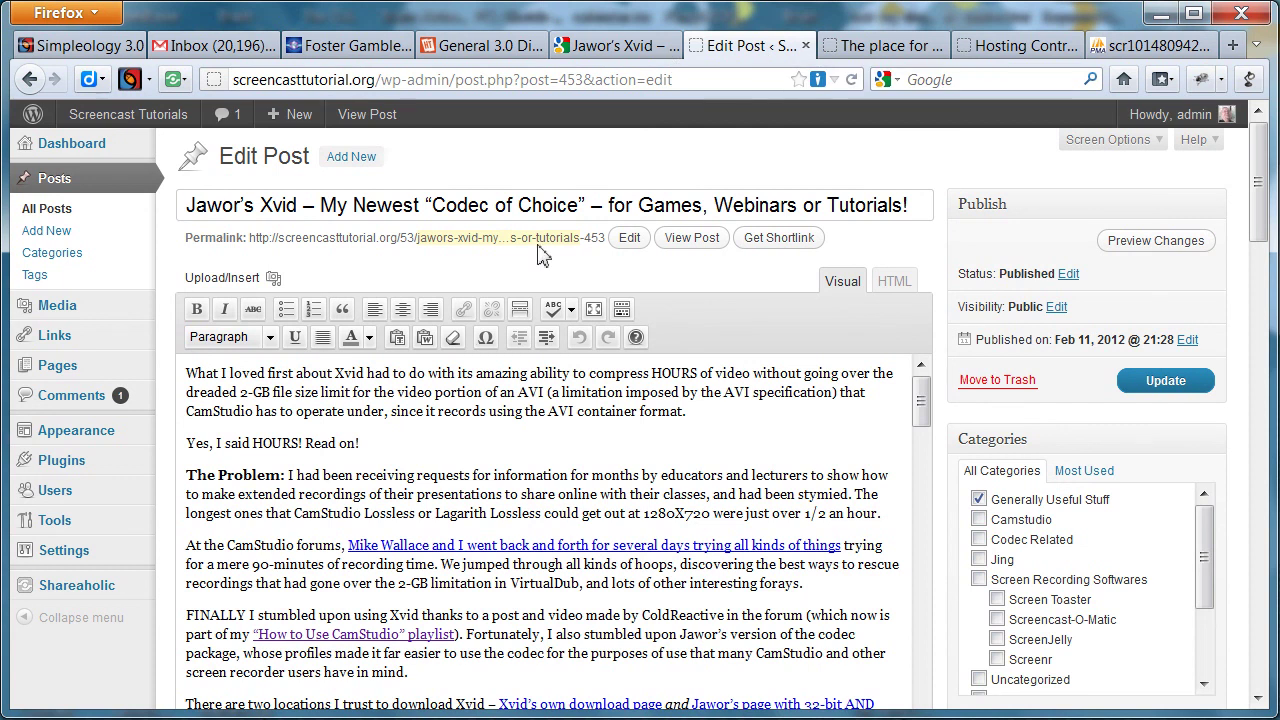
{"action": "left_click", "coordinate": [50, 212]}
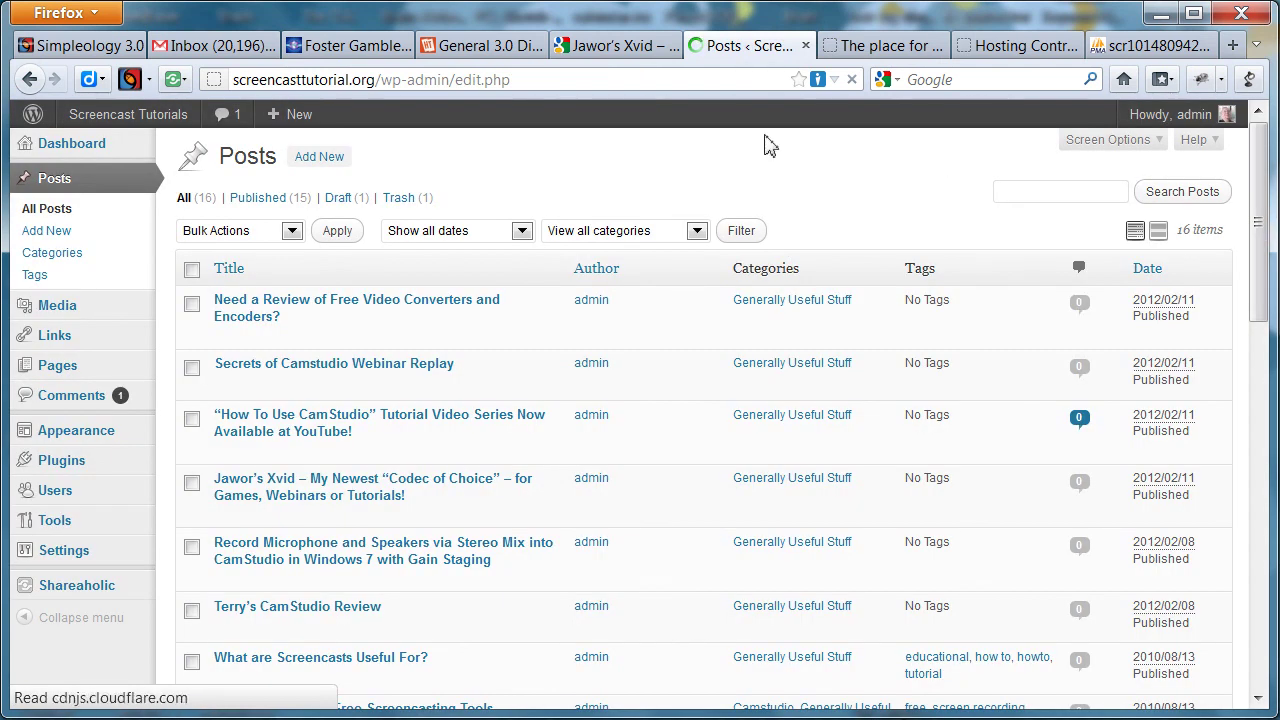
{"action": "mouse_move", "coordinate": [300, 310]}
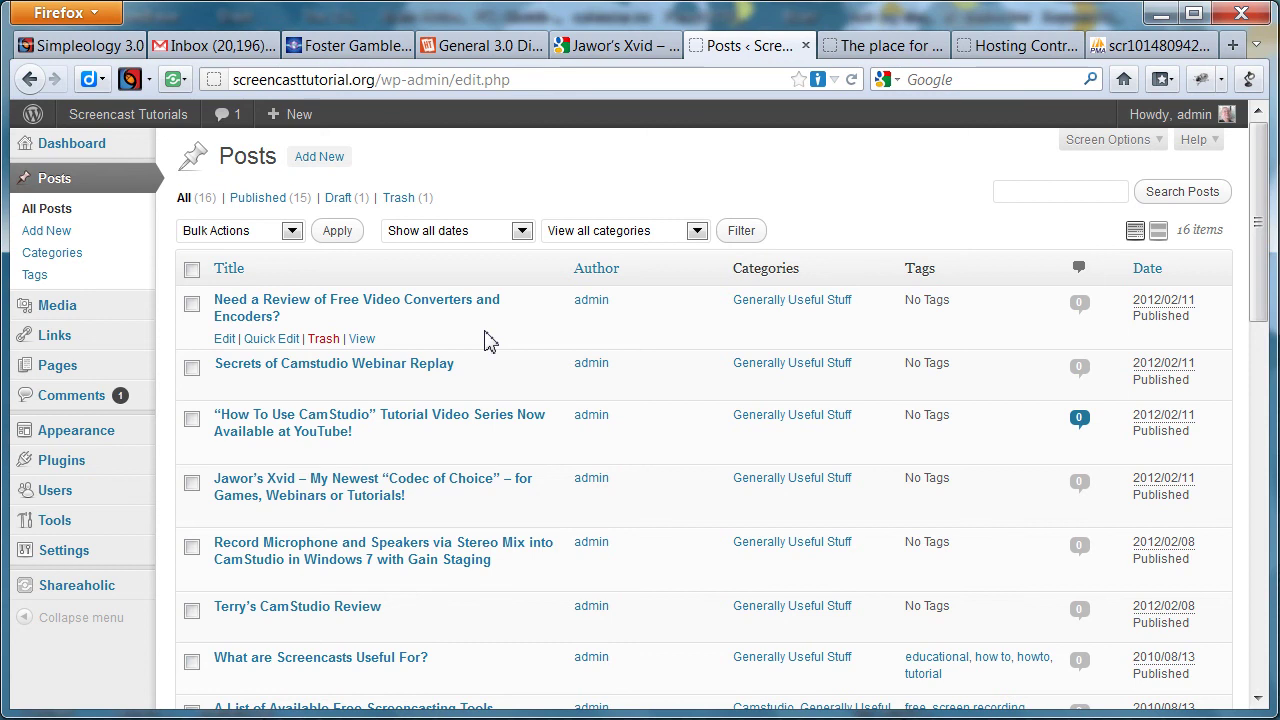
{"action": "scroll", "coordinate": [490, 470], "scroll_direction": "down", "scroll_amount": 2}
{"action": "scroll", "coordinate": [490, 485], "scroll_direction": "down", "scroll_amount": 2}
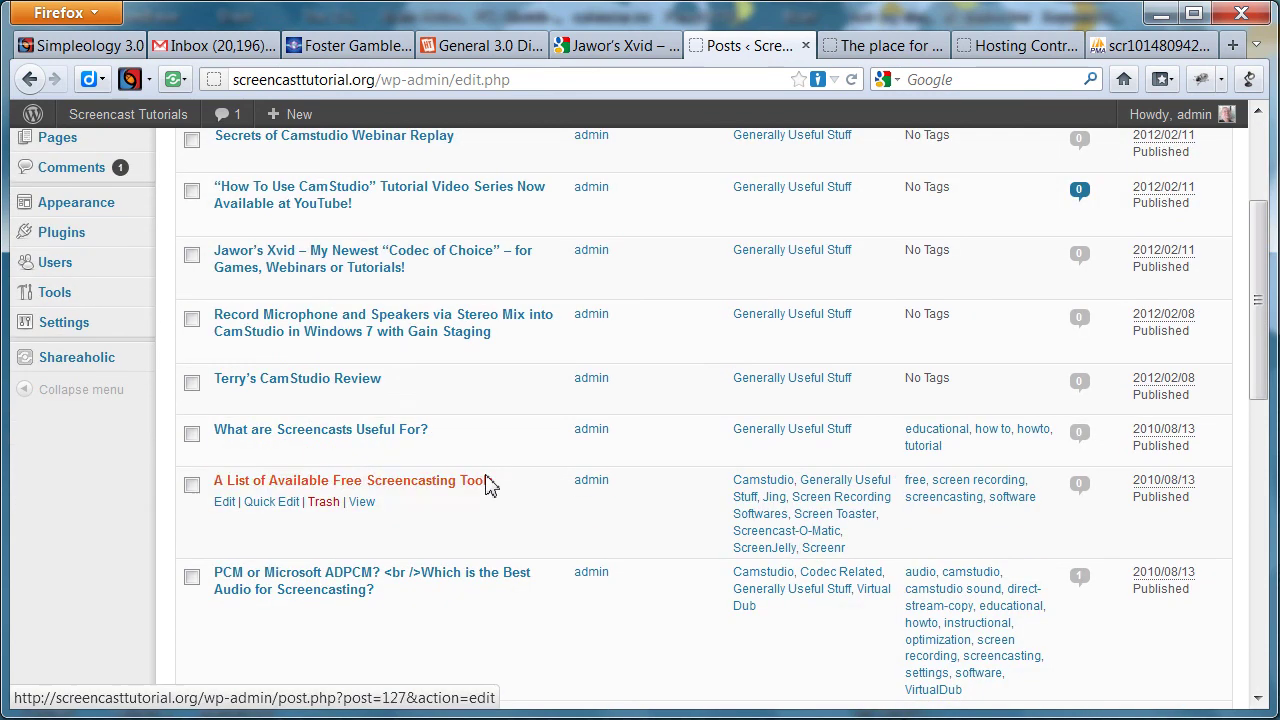
{"action": "left_click", "coordinate": [397, 255]}
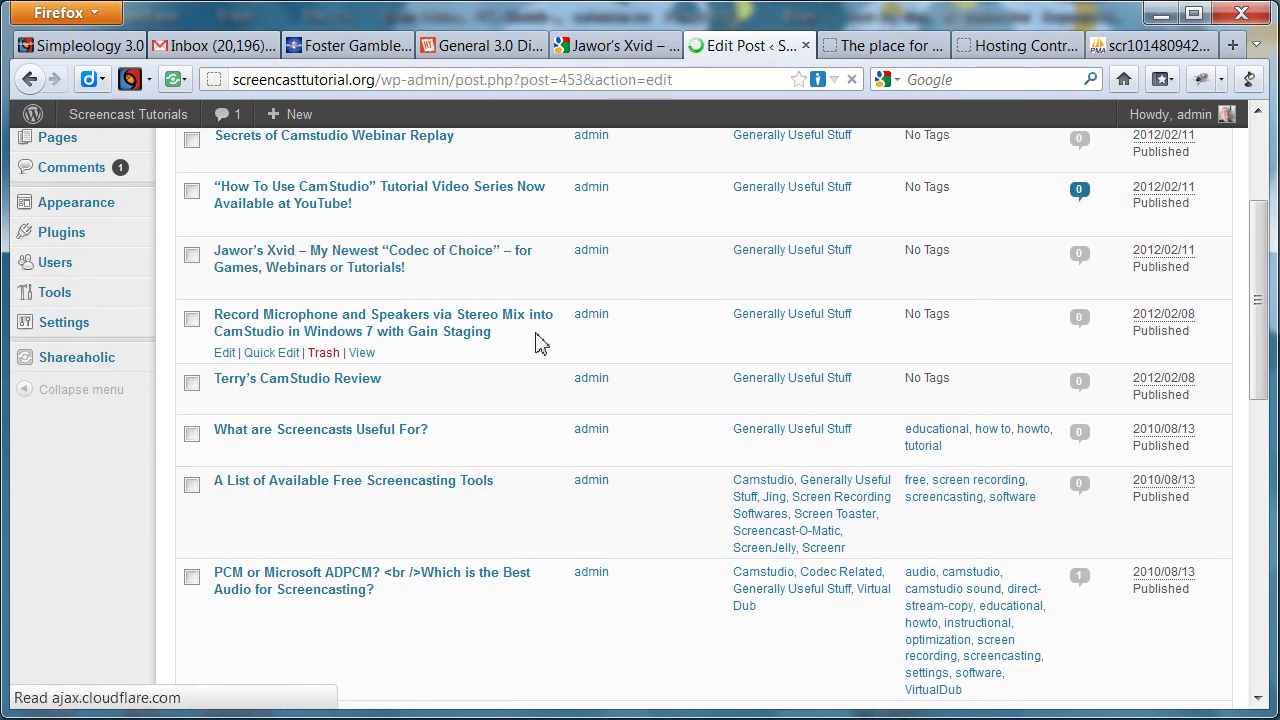